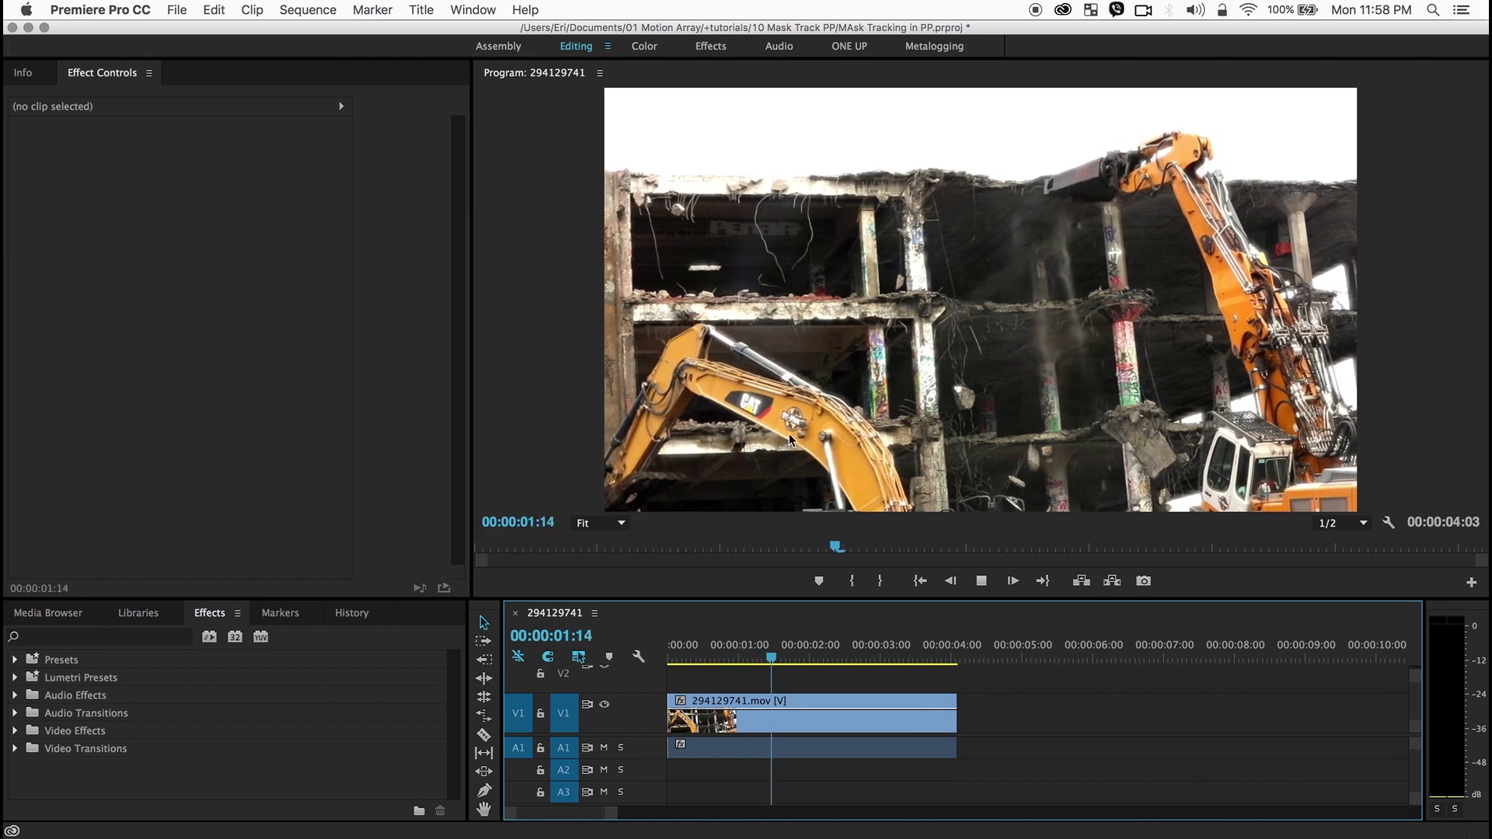
Drag Fast Blur from Blur & Sharpen onto the 294129741.mov clip on V1 and return to frame 0
{"action": "left_click", "coordinate": [34, 801]}
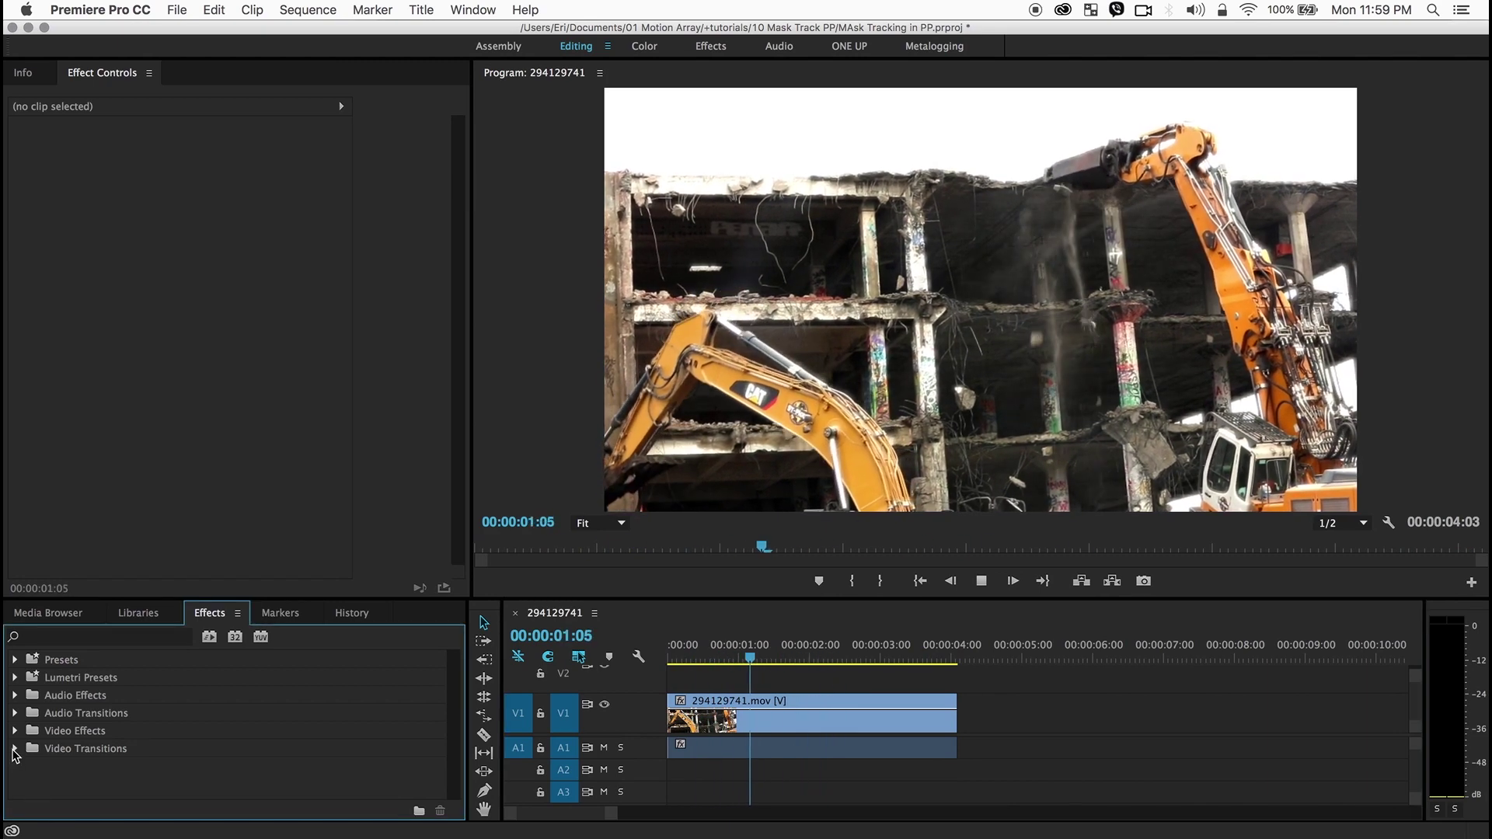
{"action": "left_click", "coordinate": [16, 730]}
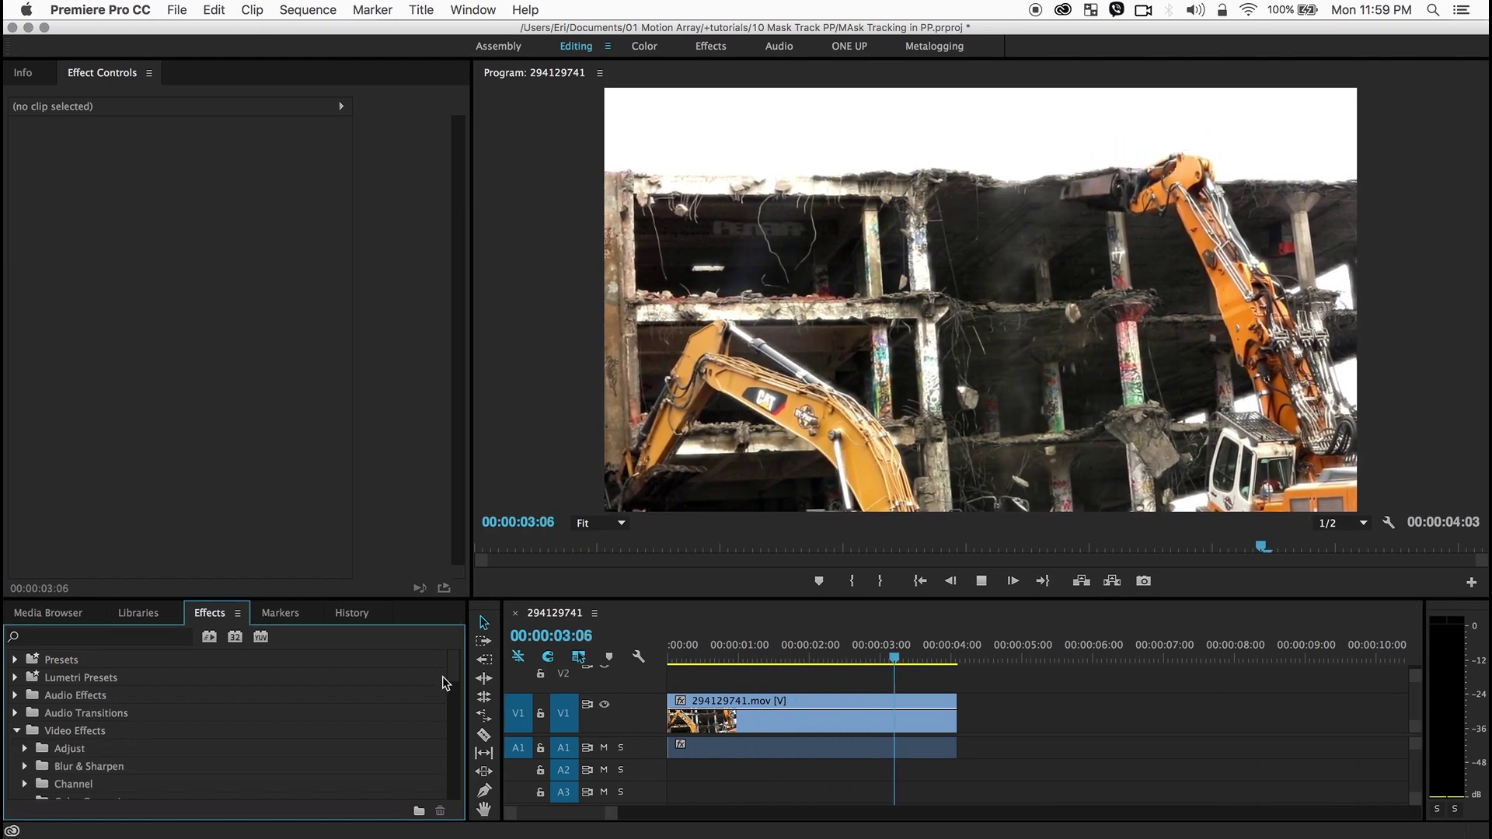
{"action": "mouse_move", "coordinate": [448, 670]}
{"action": "left_mouse_down"}
{"action": "mouse_move", "coordinate": [454, 709]}
{"action": "mouse_move", "coordinate": [439, 707]}
{"action": "mouse_move", "coordinate": [455, 684]}
{"action": "left_mouse_up"}
{"action": "left_click", "coordinate": [24, 737]}
{"action": "left_click", "coordinate": [25, 702]}
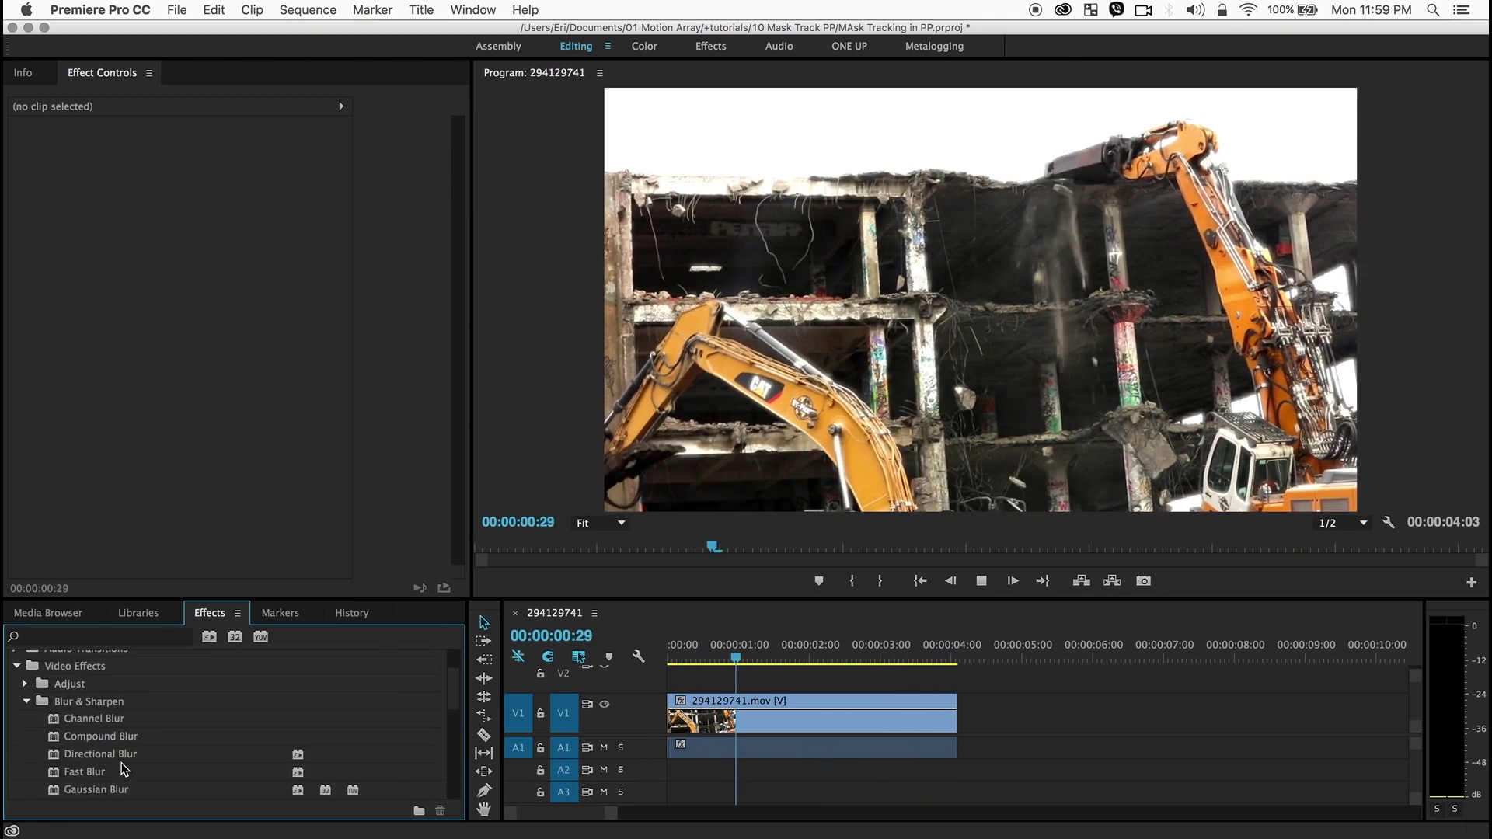
{"action": "left_click_drag", "start_coordinate": [86, 772], "coordinate": [780, 726]}
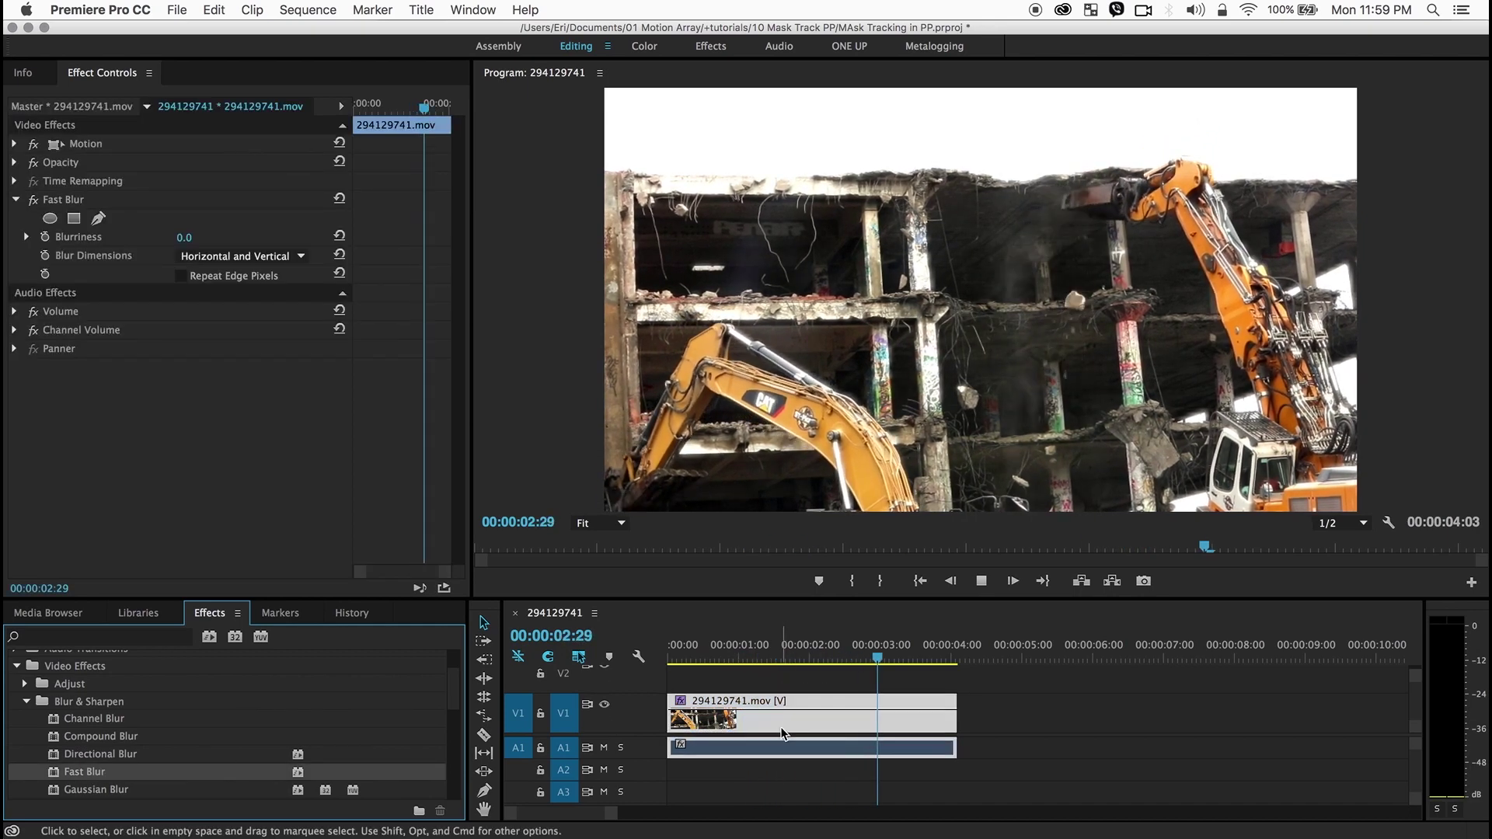
{"action": "left_click", "coordinate": [770, 651]}
{"action": "left_click_drag", "start_coordinate": [771, 651], "coordinate": [633, 657]}
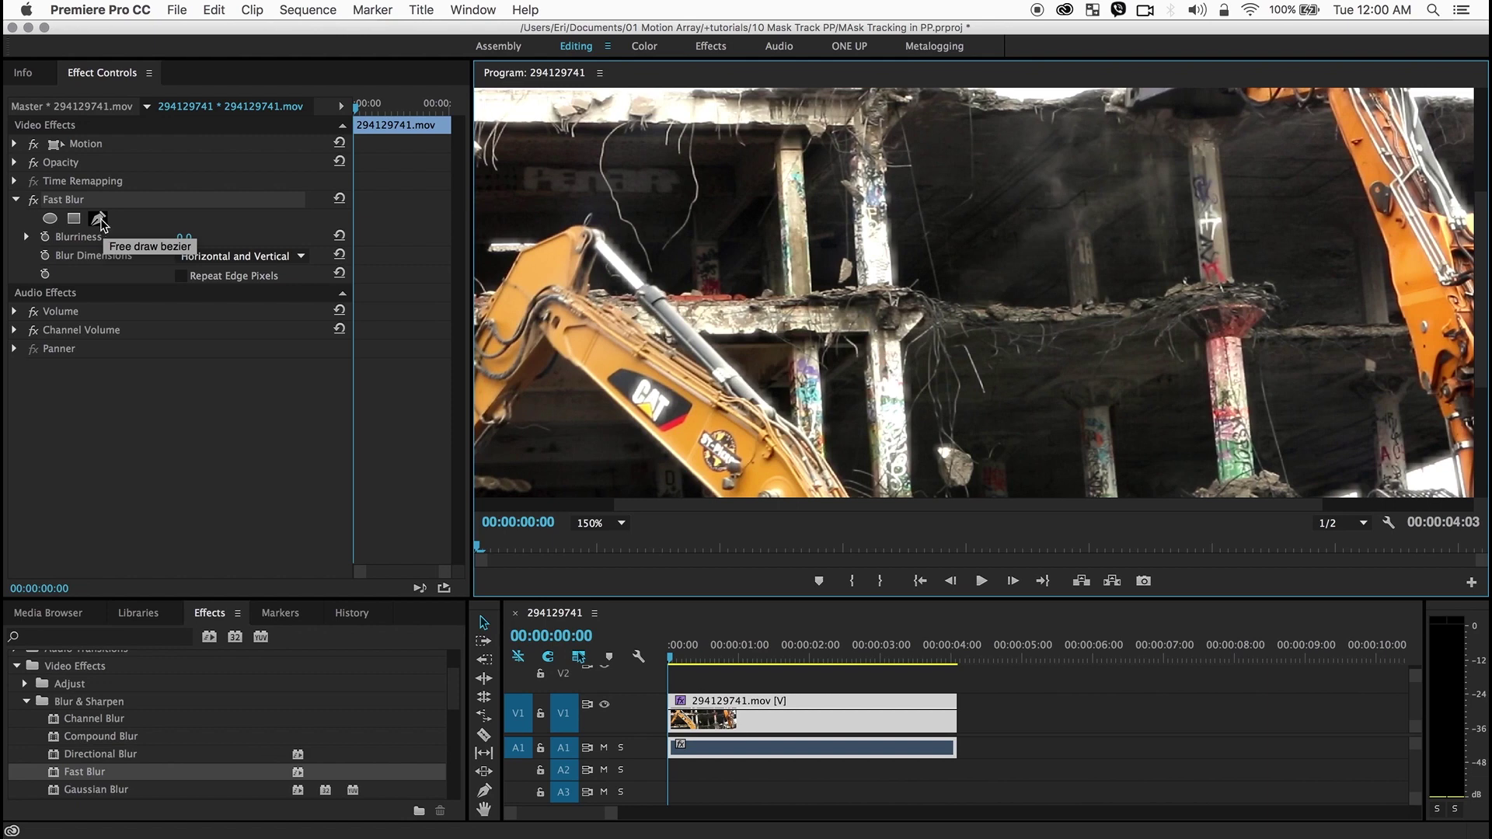
Draw a pen mask on Fast Blur around the CAT logo, then reshape its lower and left edges
{"action": "left_click", "coordinate": [99, 220]}
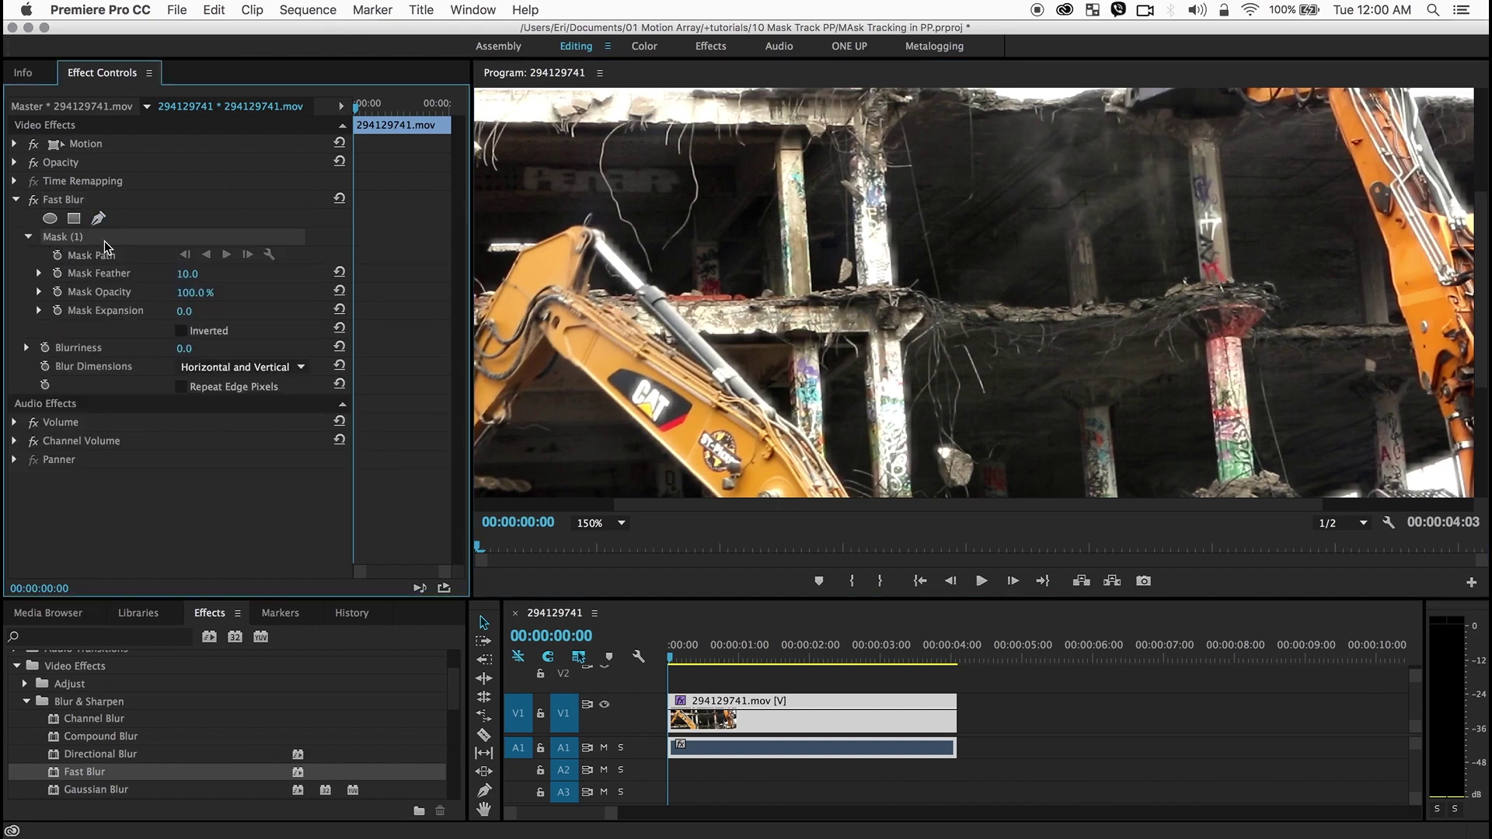
{"action": "left_click", "coordinate": [664, 441]}
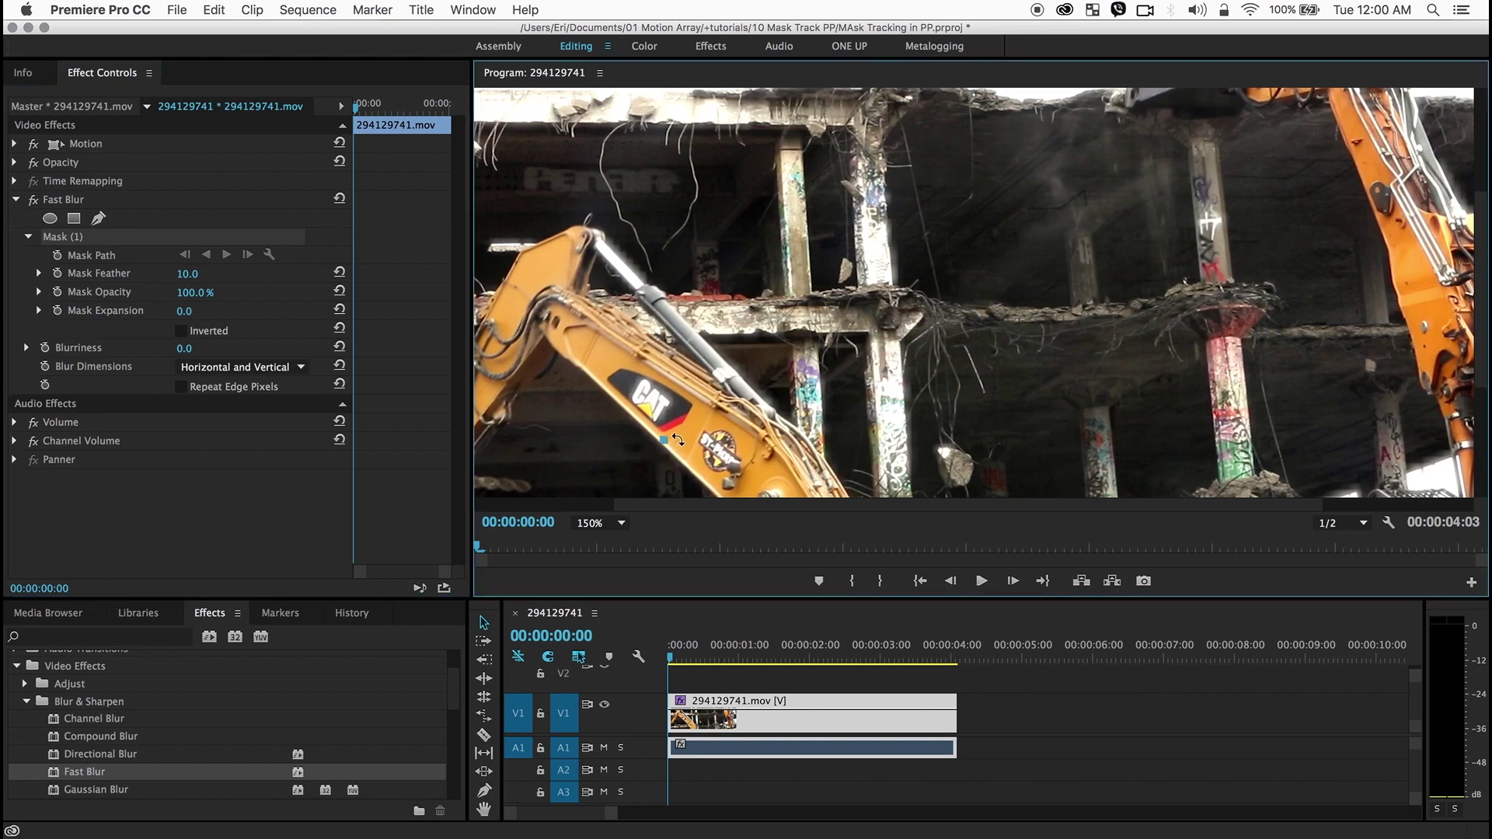
{"action": "left_click", "coordinate": [698, 405]}
{"action": "left_click", "coordinate": [632, 365]}
{"action": "left_click", "coordinate": [605, 372]}
{"action": "left_click", "coordinate": [628, 403]}
{"action": "left_click_drag", "start_coordinate": [666, 447], "coordinate": [687, 457]}
{"action": "left_click_drag", "start_coordinate": [609, 376], "coordinate": [601, 381]}
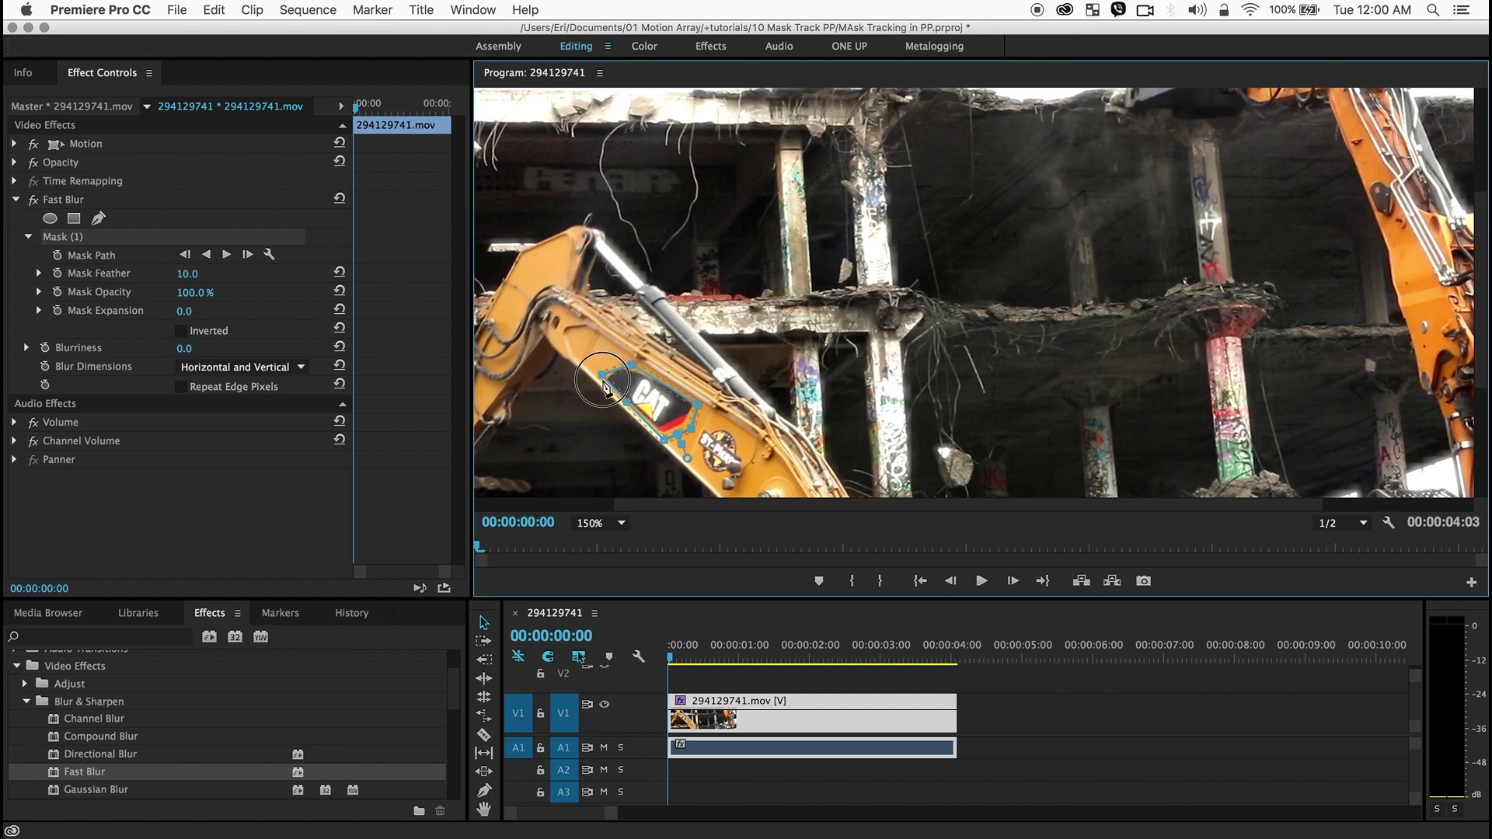
Track Fast Blur's Mask (1) forward, then check it at 100% zoom, scrubbing to 00:00:03:13
{"action": "left_click", "coordinate": [226, 255]}
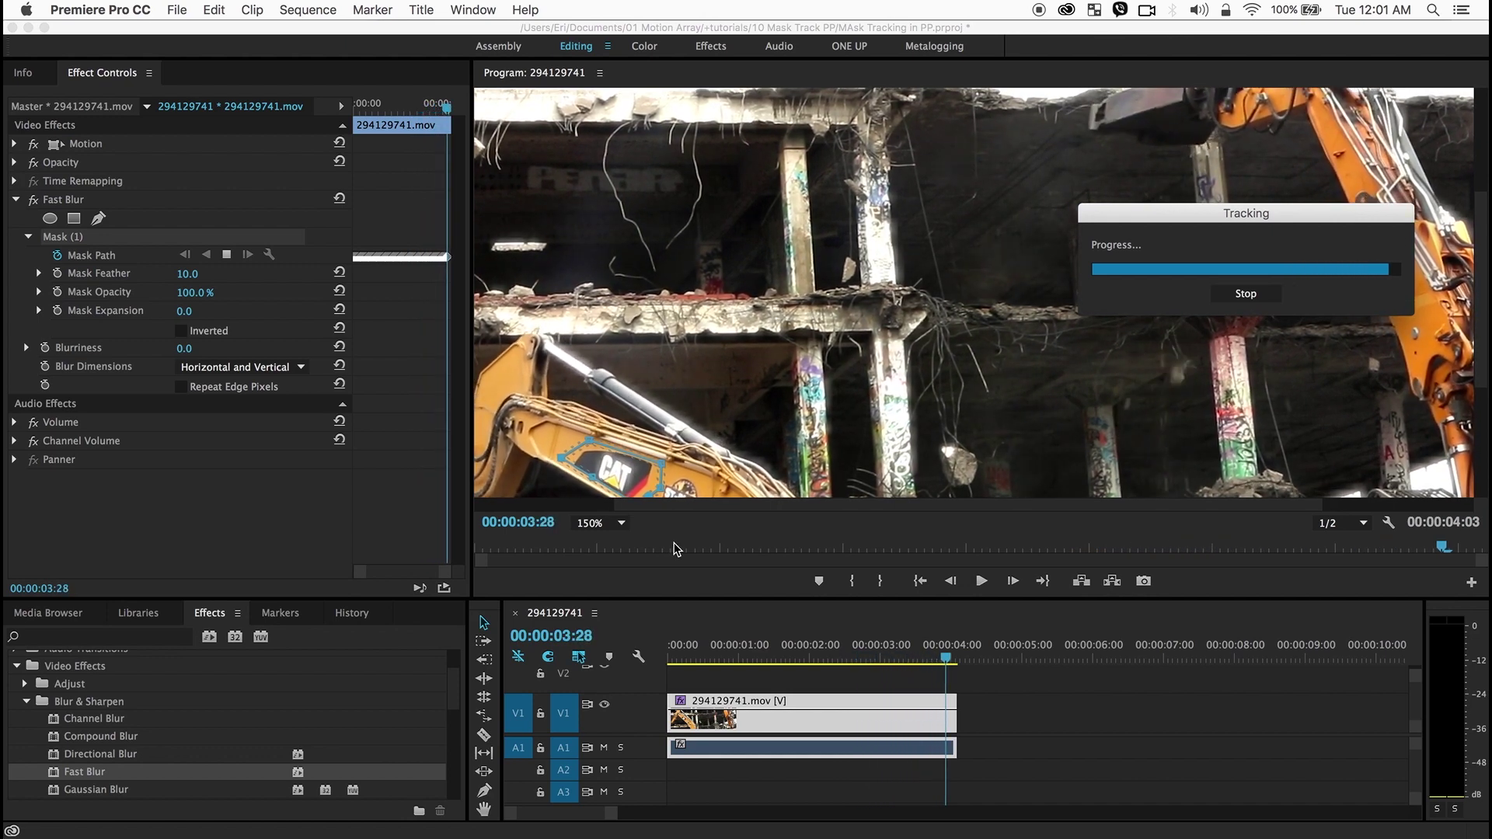
{"action": "left_click", "coordinate": [599, 524]}
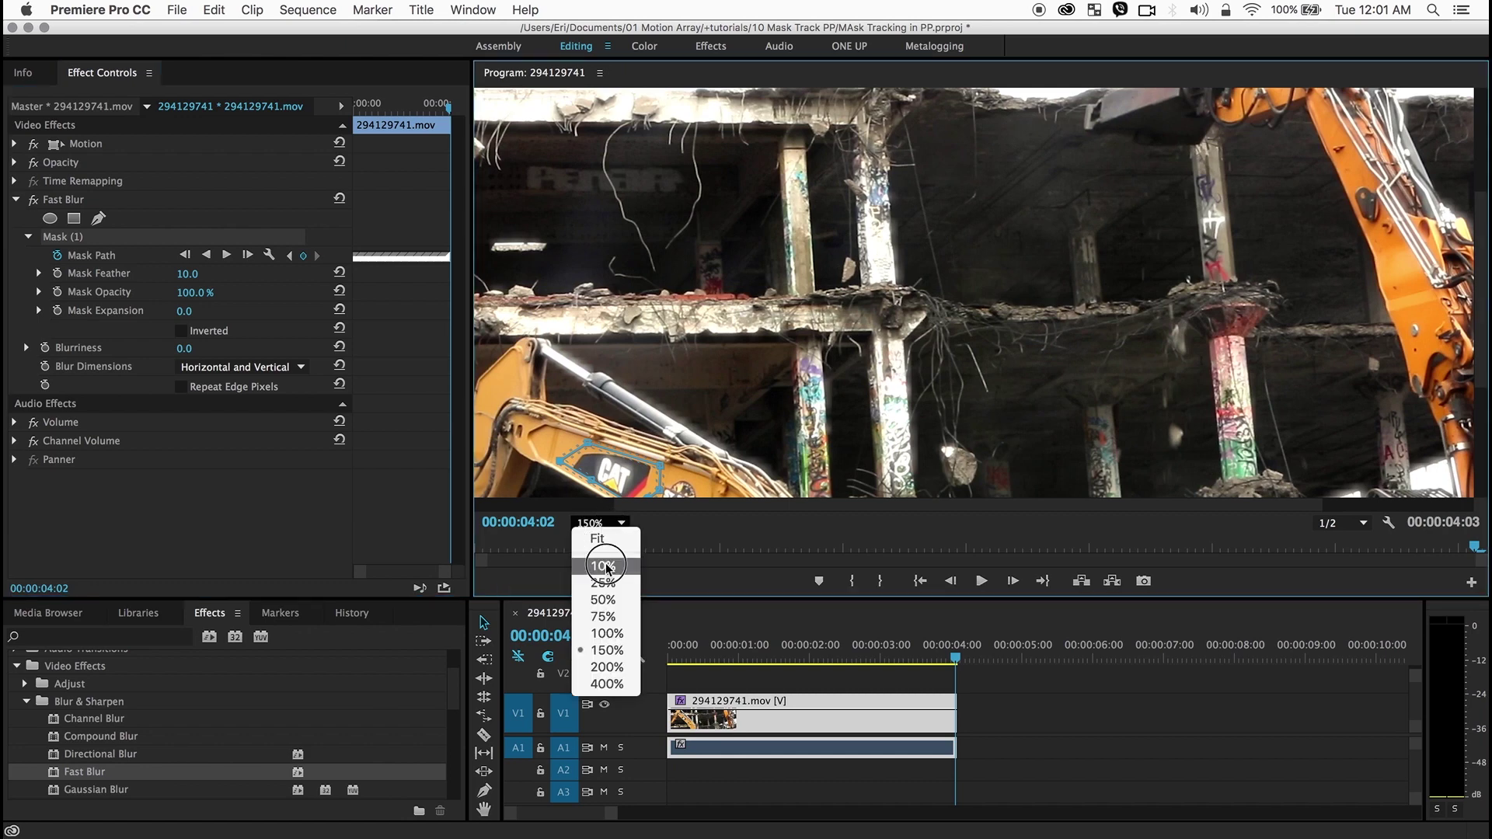
{"action": "left_click", "coordinate": [607, 633]}
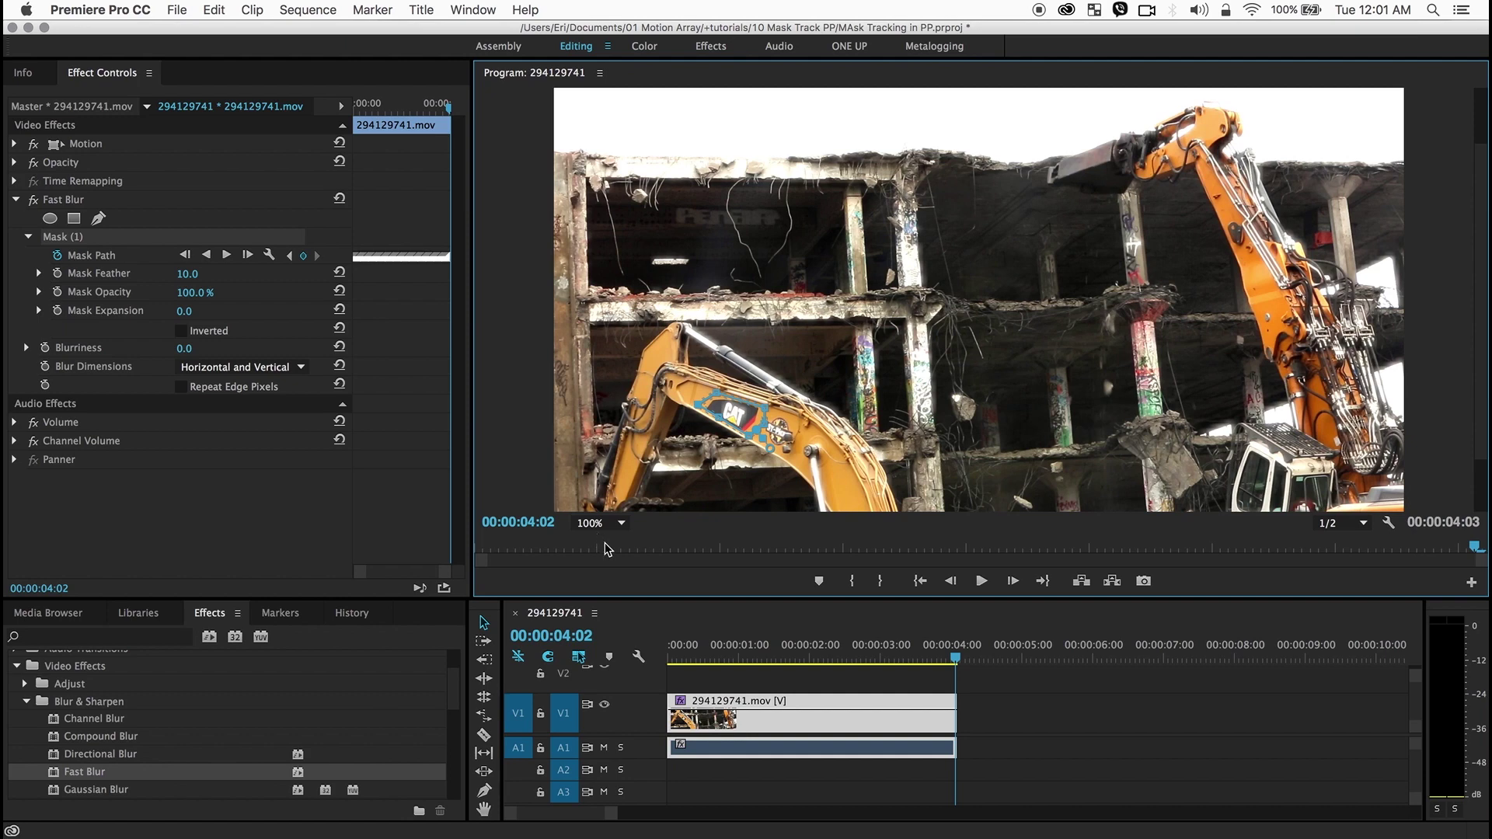
{"action": "left_click_drag", "start_coordinate": [907, 653], "coordinate": [670, 653]}
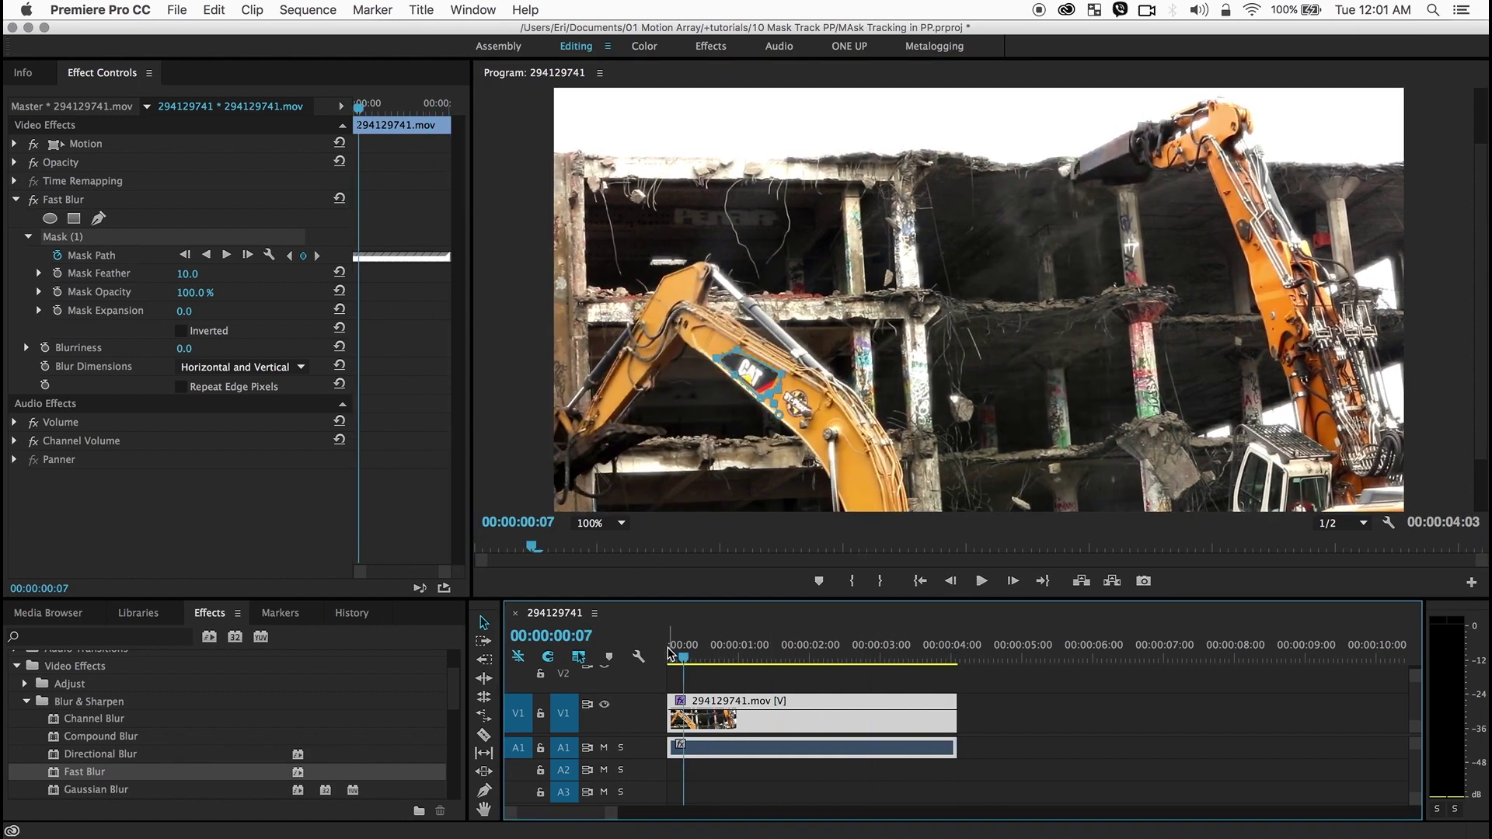
{"action": "left_click", "coordinate": [910, 645]}
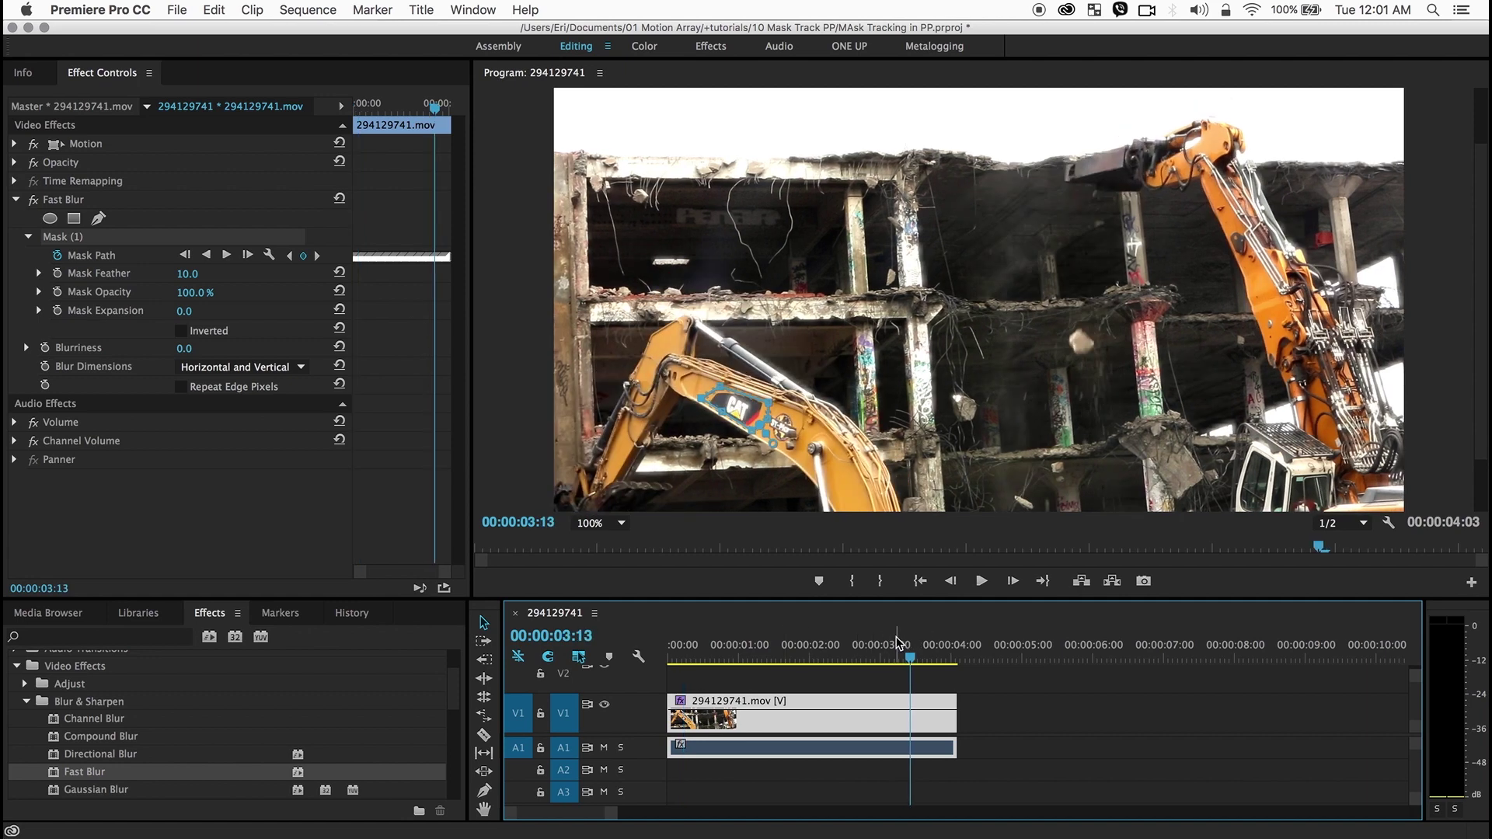
Set Fast Blur Blurriness to 23 and scrub the clip to preview the blurred logo
{"action": "left_click", "coordinate": [174, 373]}
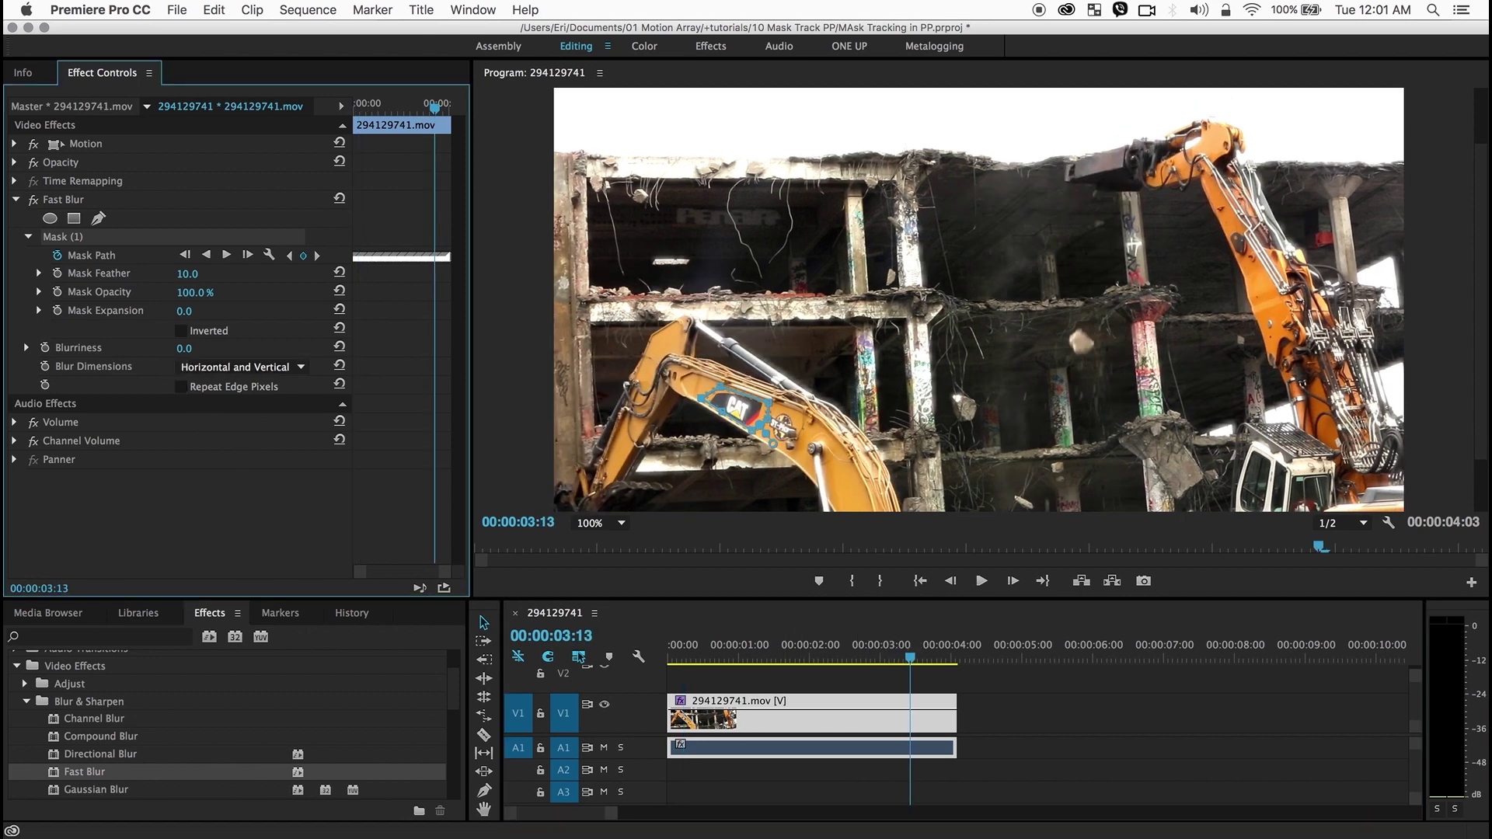
{"action": "left_click_drag", "start_coordinate": [187, 348], "coordinate": [206, 348]}
{"action": "left_click", "coordinate": [754, 785]}
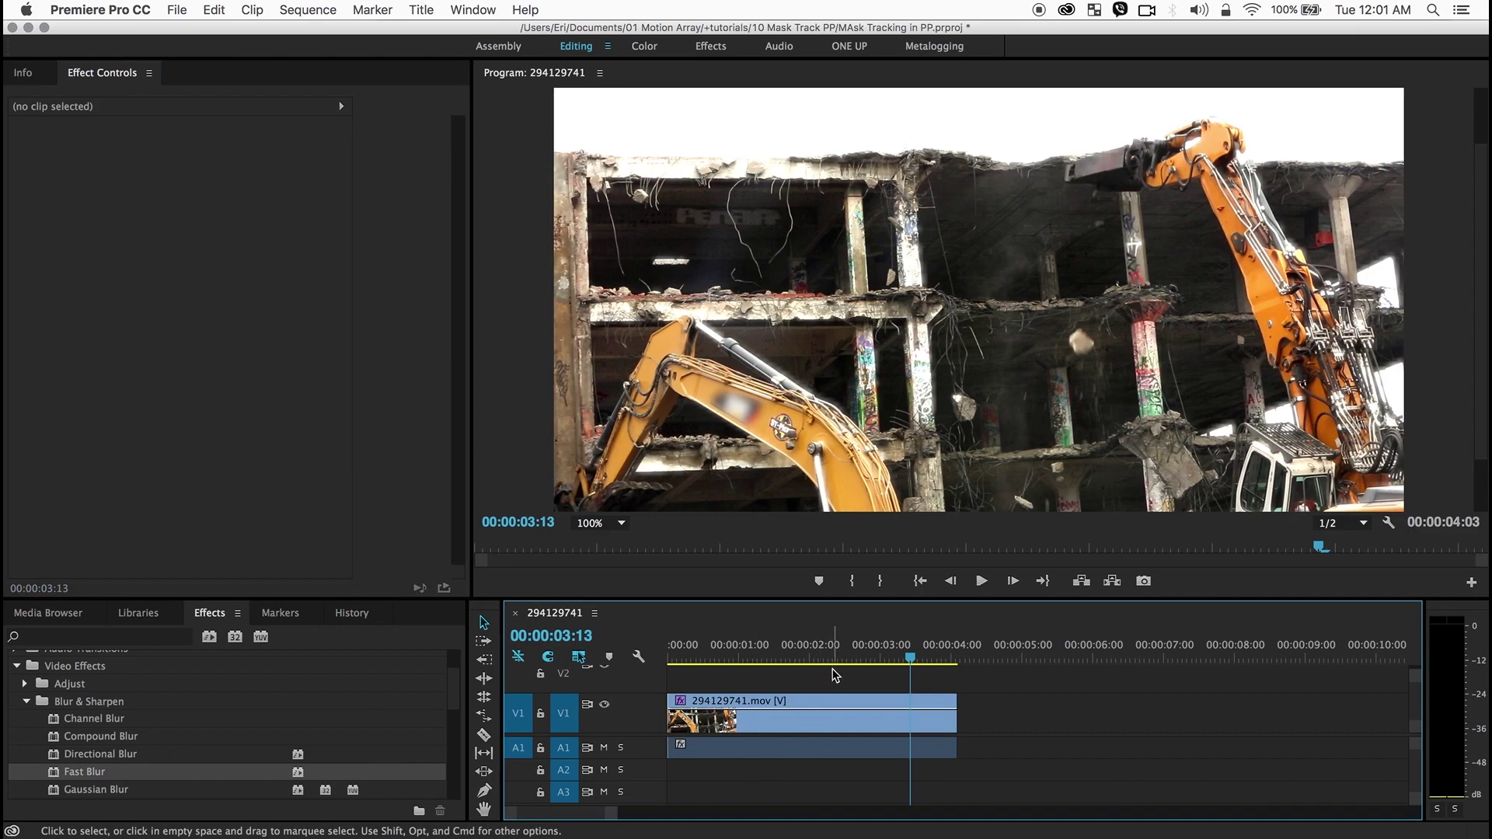
{"action": "left_click_drag", "start_coordinate": [831, 661], "coordinate": [794, 659]}
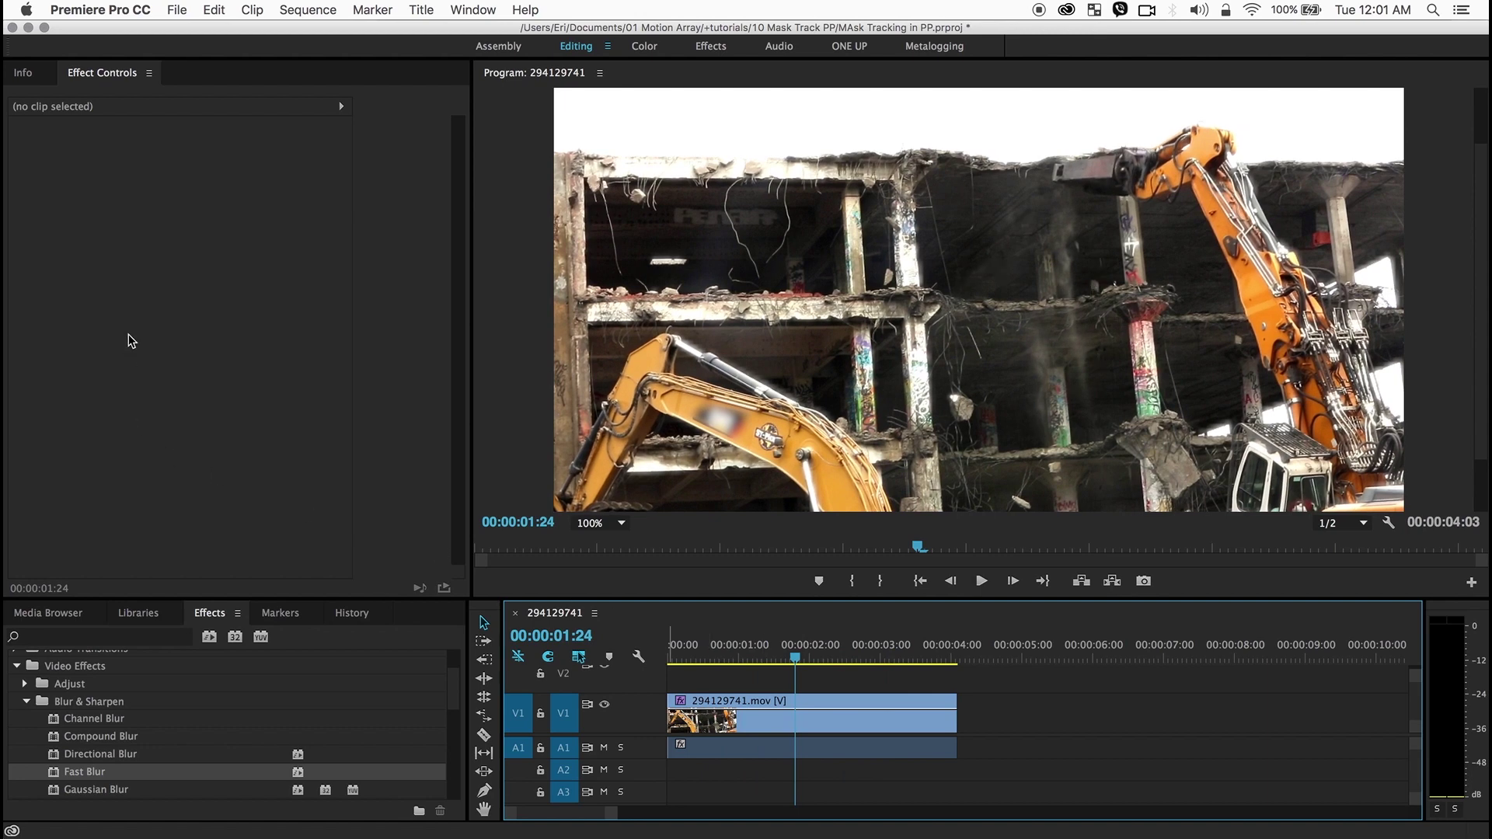
{"action": "left_click", "coordinate": [737, 728]}
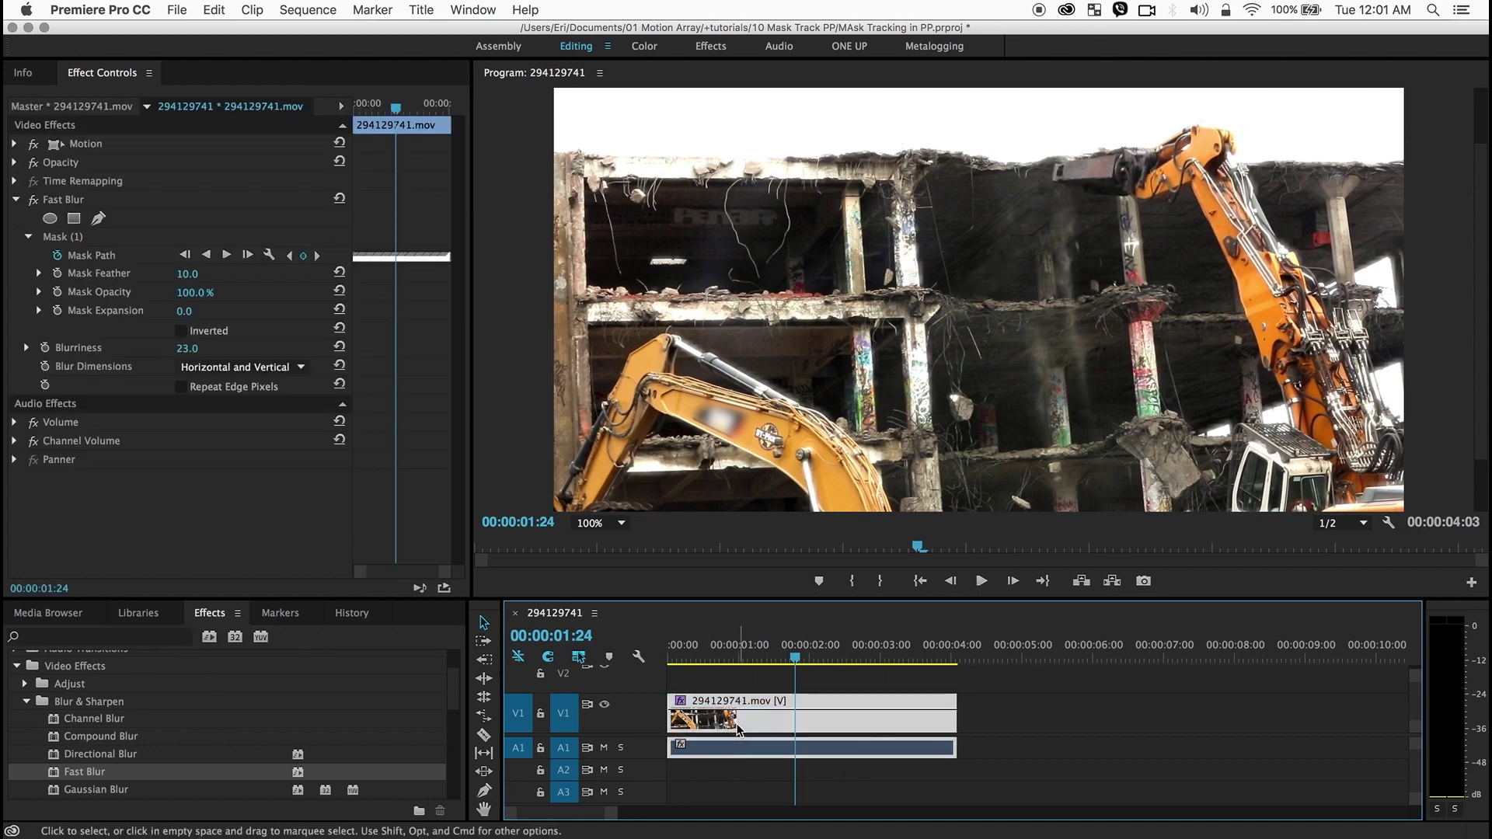
{"action": "left_click", "coordinate": [14, 200]}
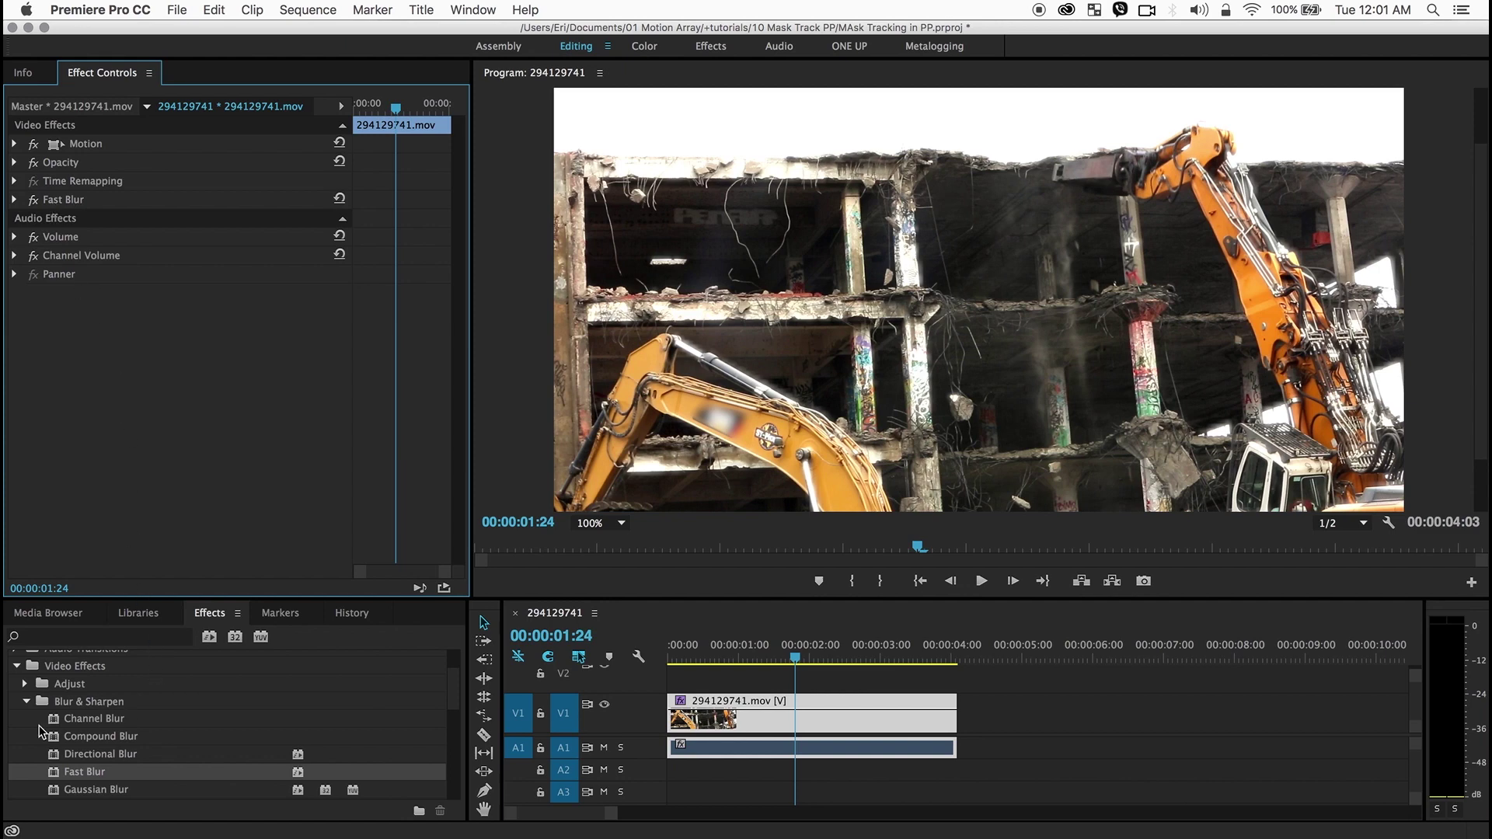
Drag RGB Curves from the Color Correction group onto the 294129741.mov clip
{"action": "left_click", "coordinate": [27, 702]}
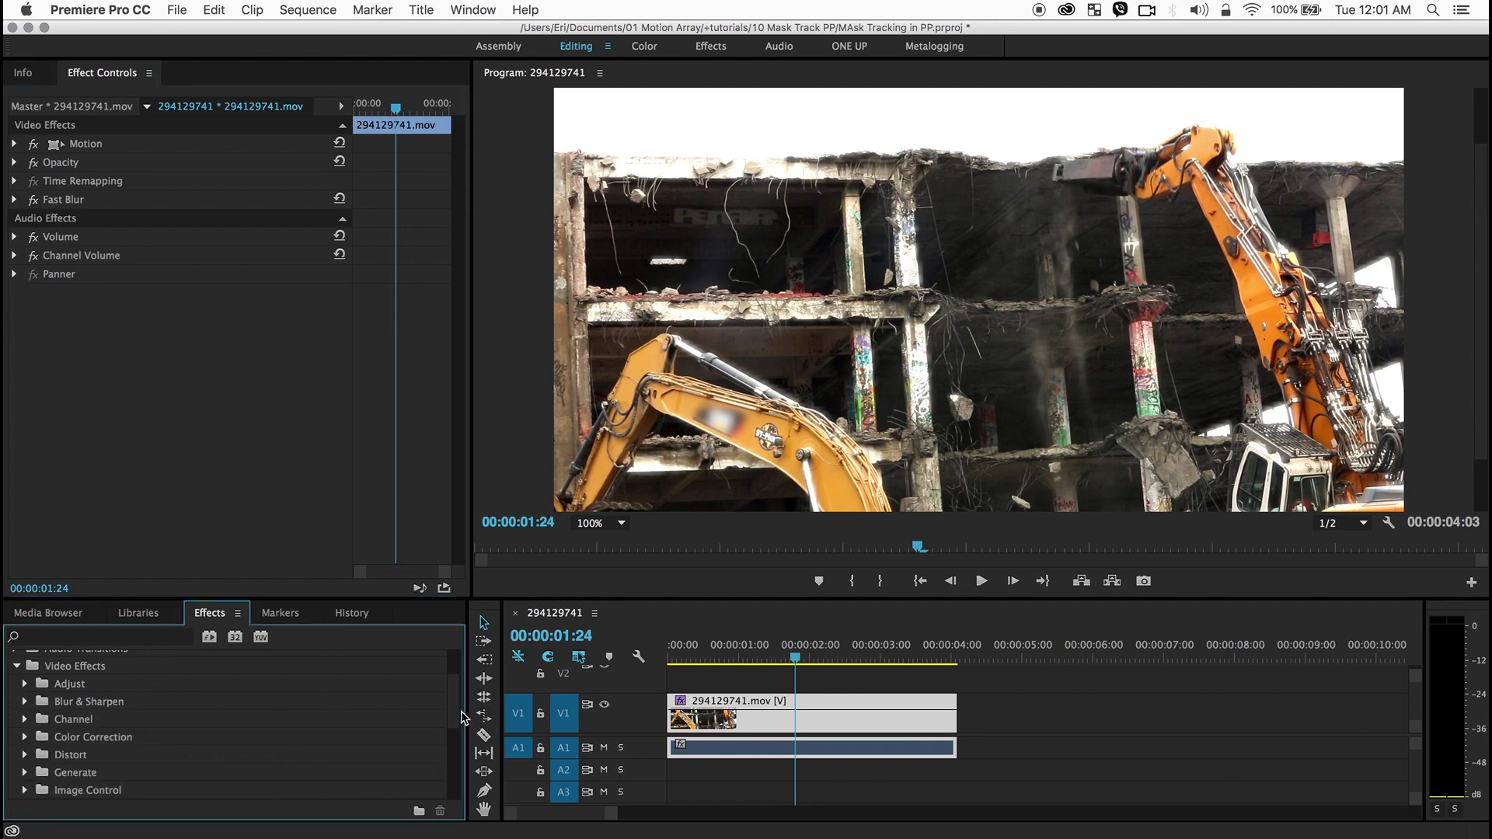
{"action": "mouse_move", "coordinate": [461, 716]}
{"action": "left_mouse_down"}
{"action": "mouse_move", "coordinate": [457, 683]}
{"action": "mouse_move", "coordinate": [453, 742]}
{"action": "left_mouse_up"}
{"action": "left_click", "coordinate": [24, 717]}
{"action": "left_click_drag", "start_coordinate": [97, 731], "coordinate": [725, 725]}
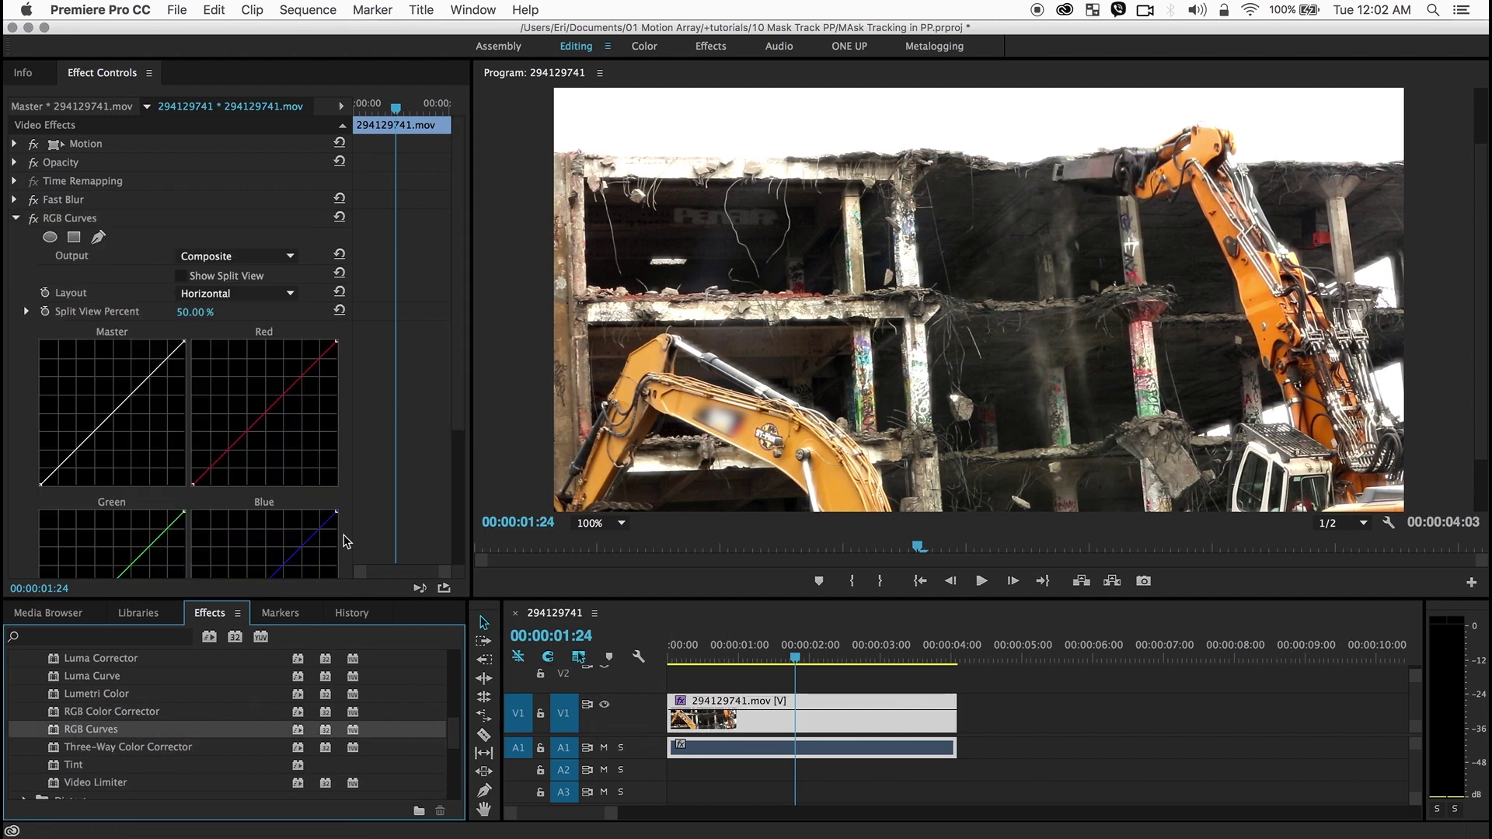
{"action": "left_click", "coordinate": [15, 219]}
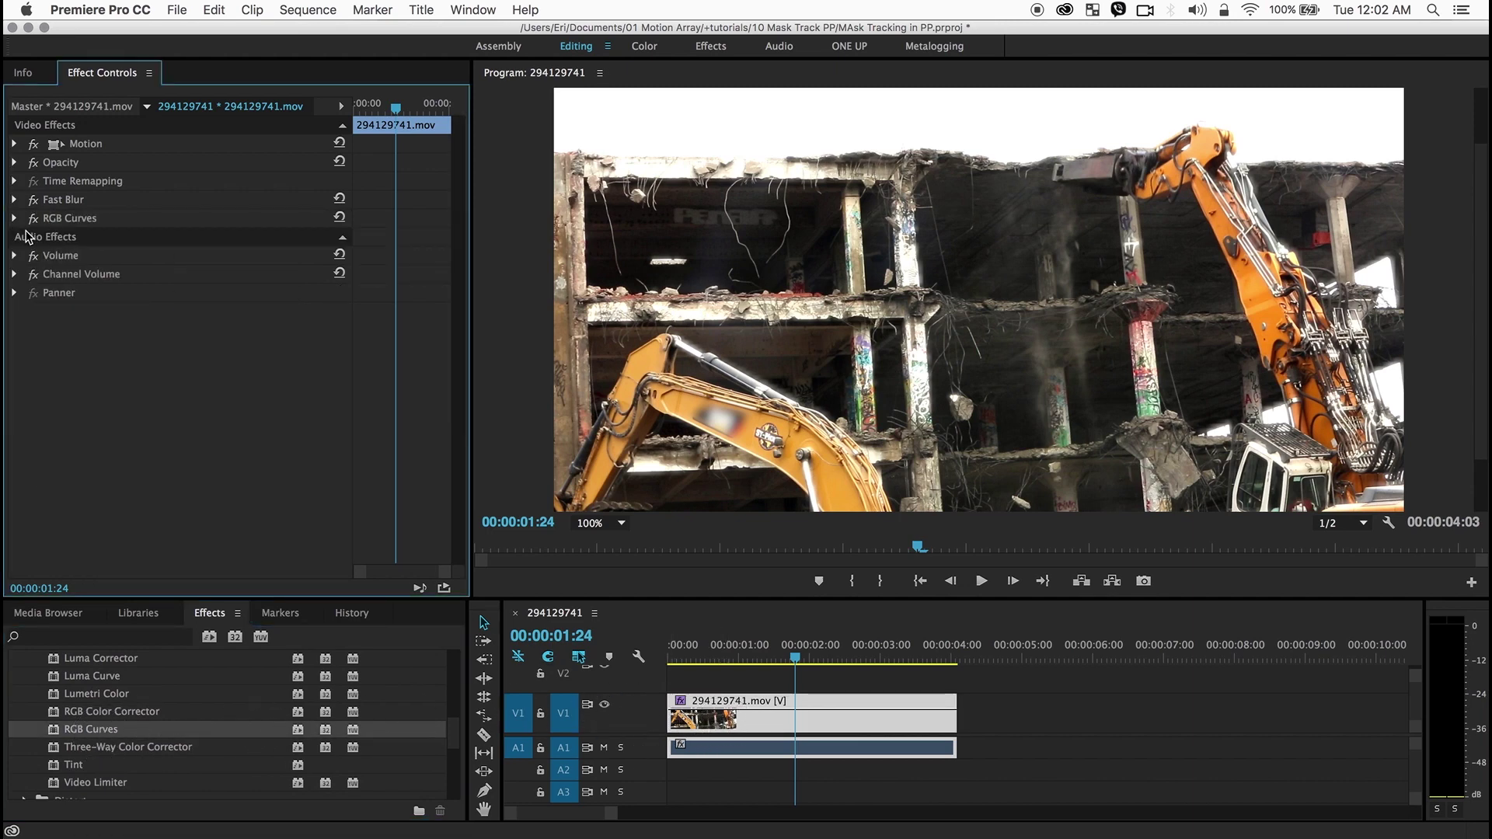
Copy Fast Blur's tracked Mask (1) and paste it onto the RGB Curves effect
{"action": "left_click", "coordinate": [16, 199]}
{"action": "left_click", "coordinate": [61, 238]}
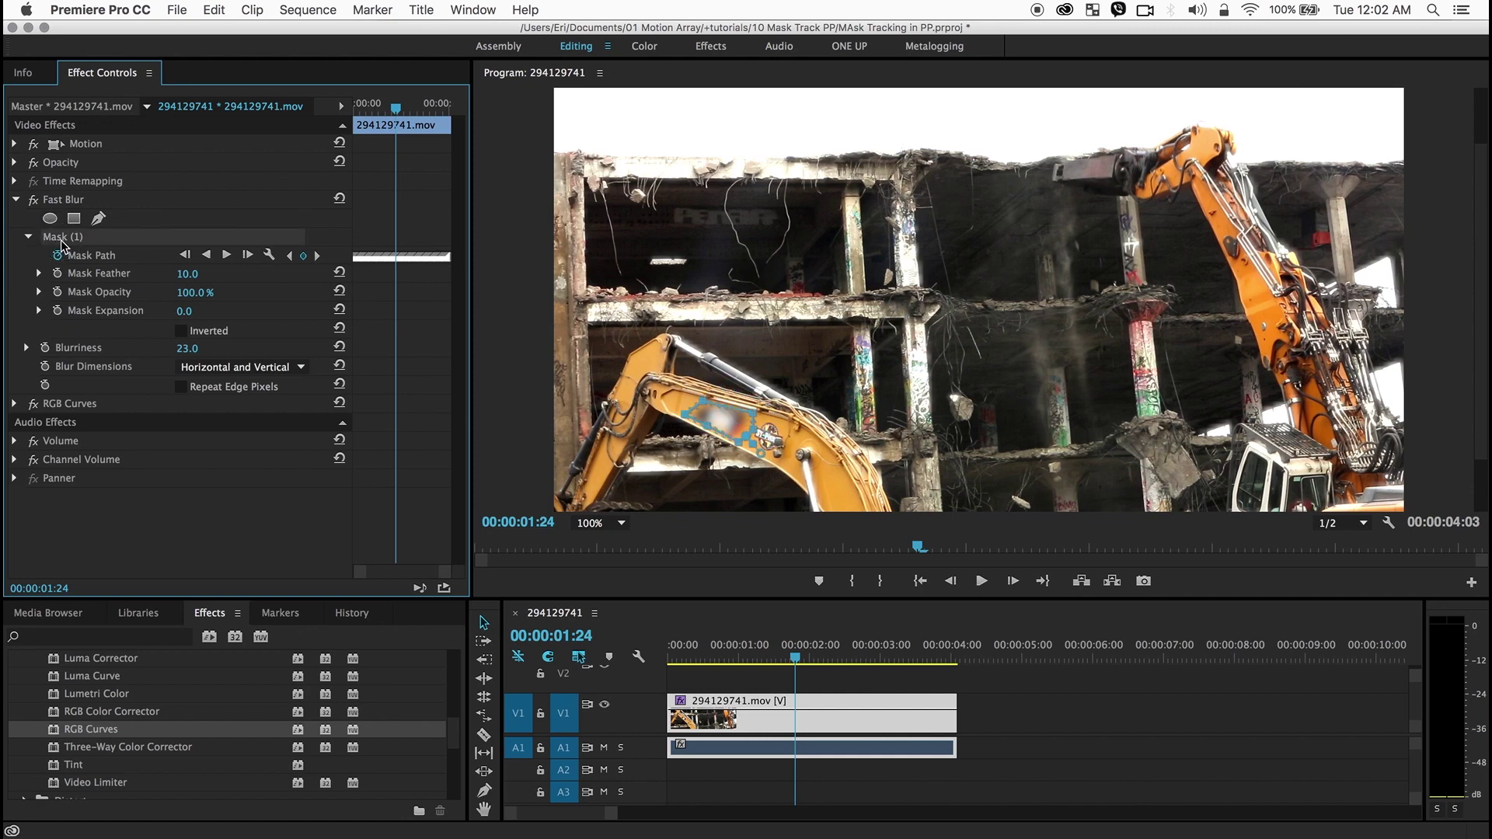
{"action": "right_click", "coordinate": [74, 240]}
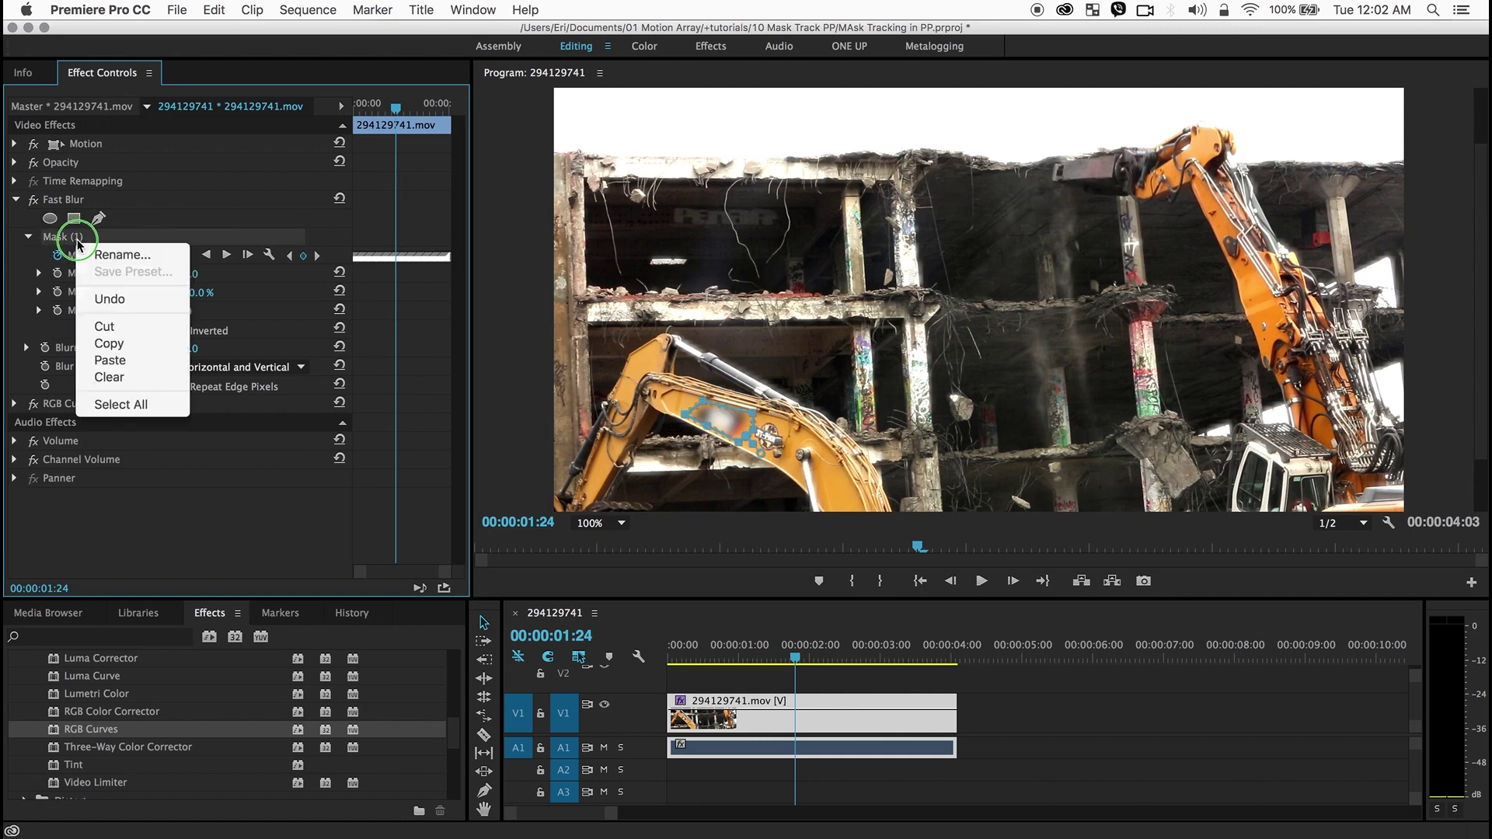
{"action": "left_click", "coordinate": [101, 339]}
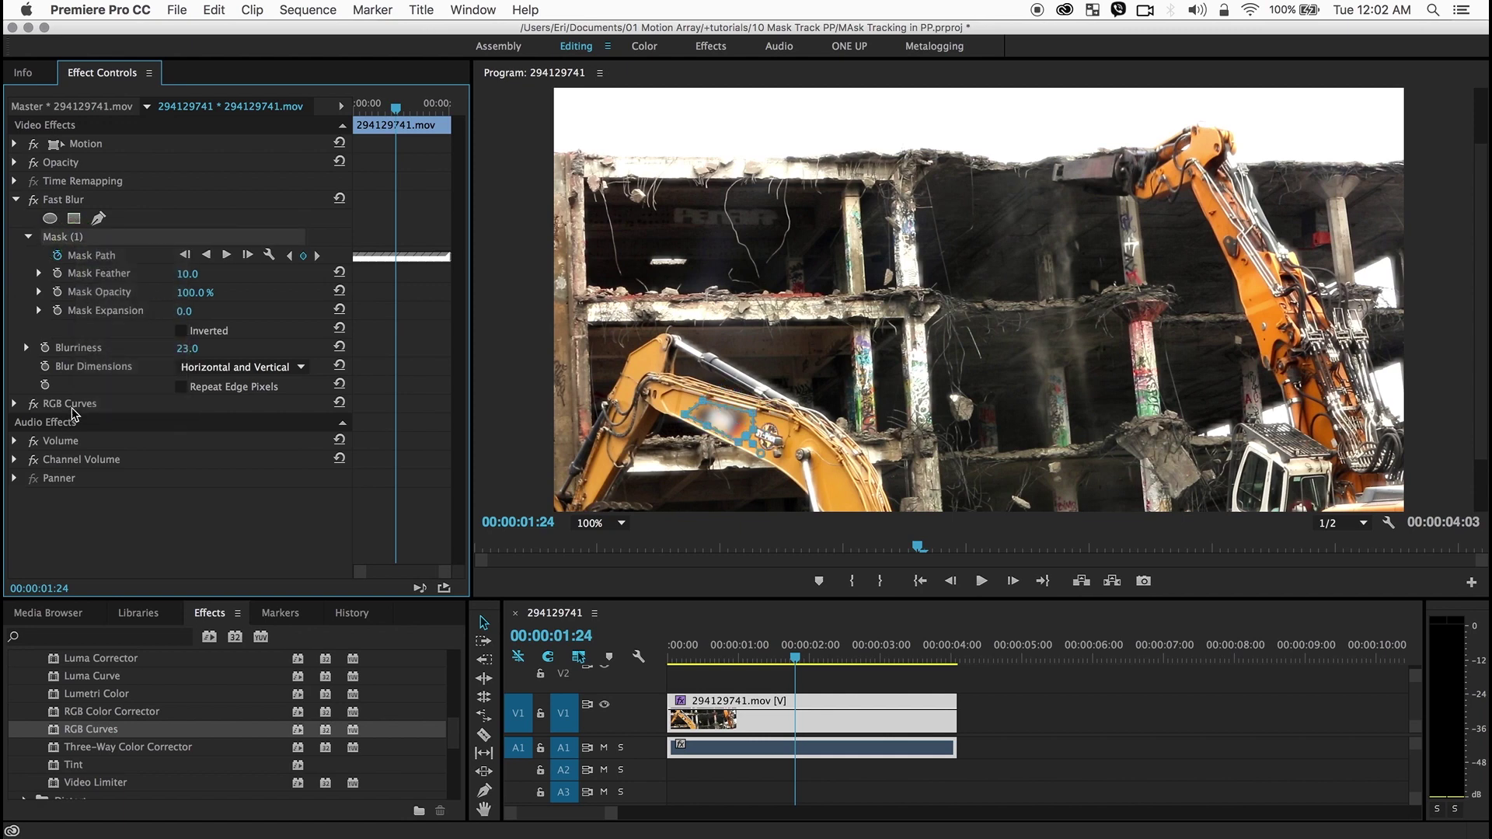
{"action": "left_click", "coordinate": [72, 408]}
{"action": "left_click", "coordinate": [13, 405]}
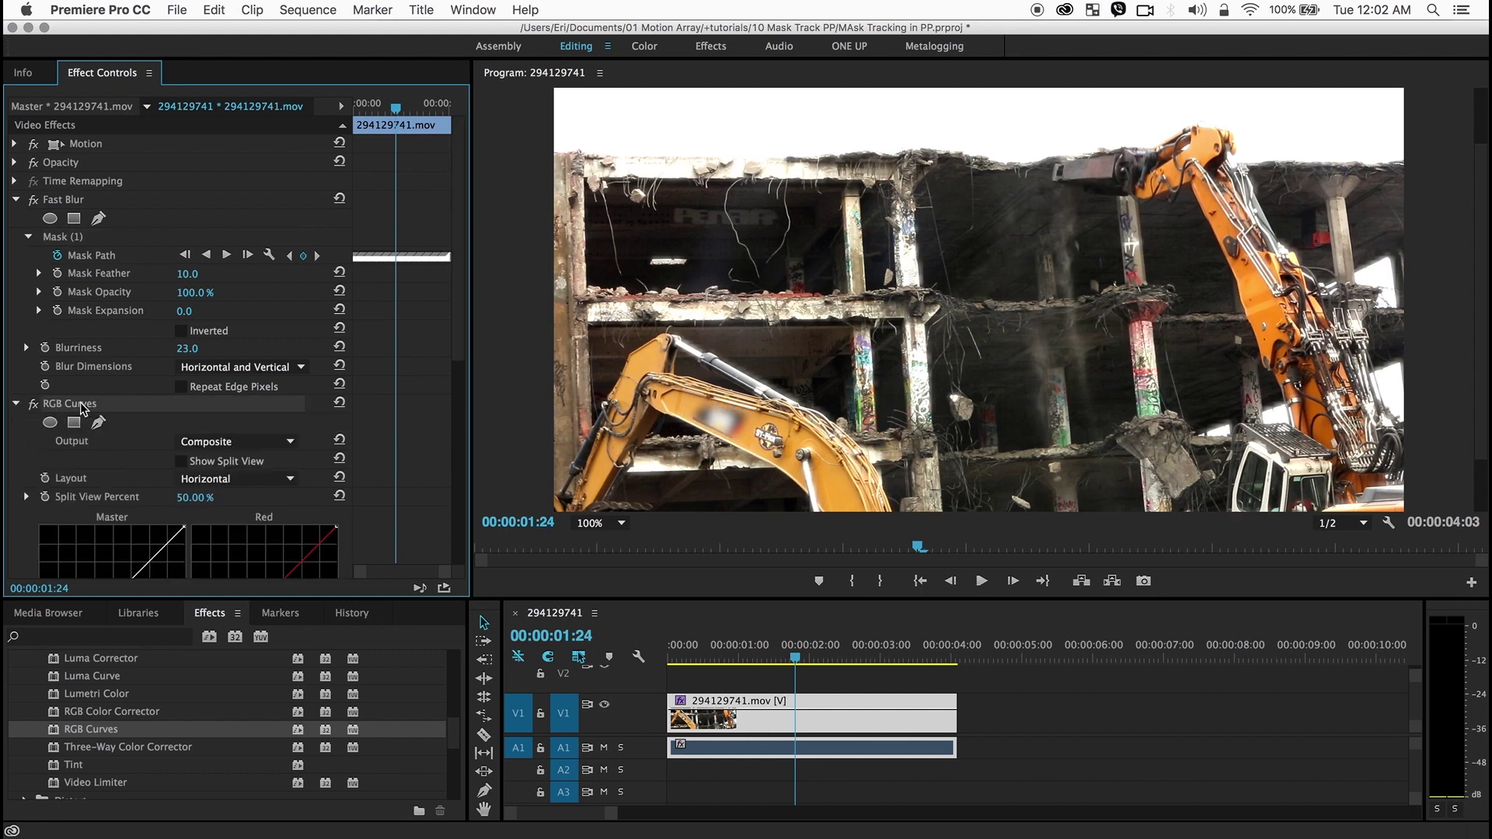
{"action": "right_click", "coordinate": [81, 408]}
{"action": "left_click", "coordinate": [109, 523]}
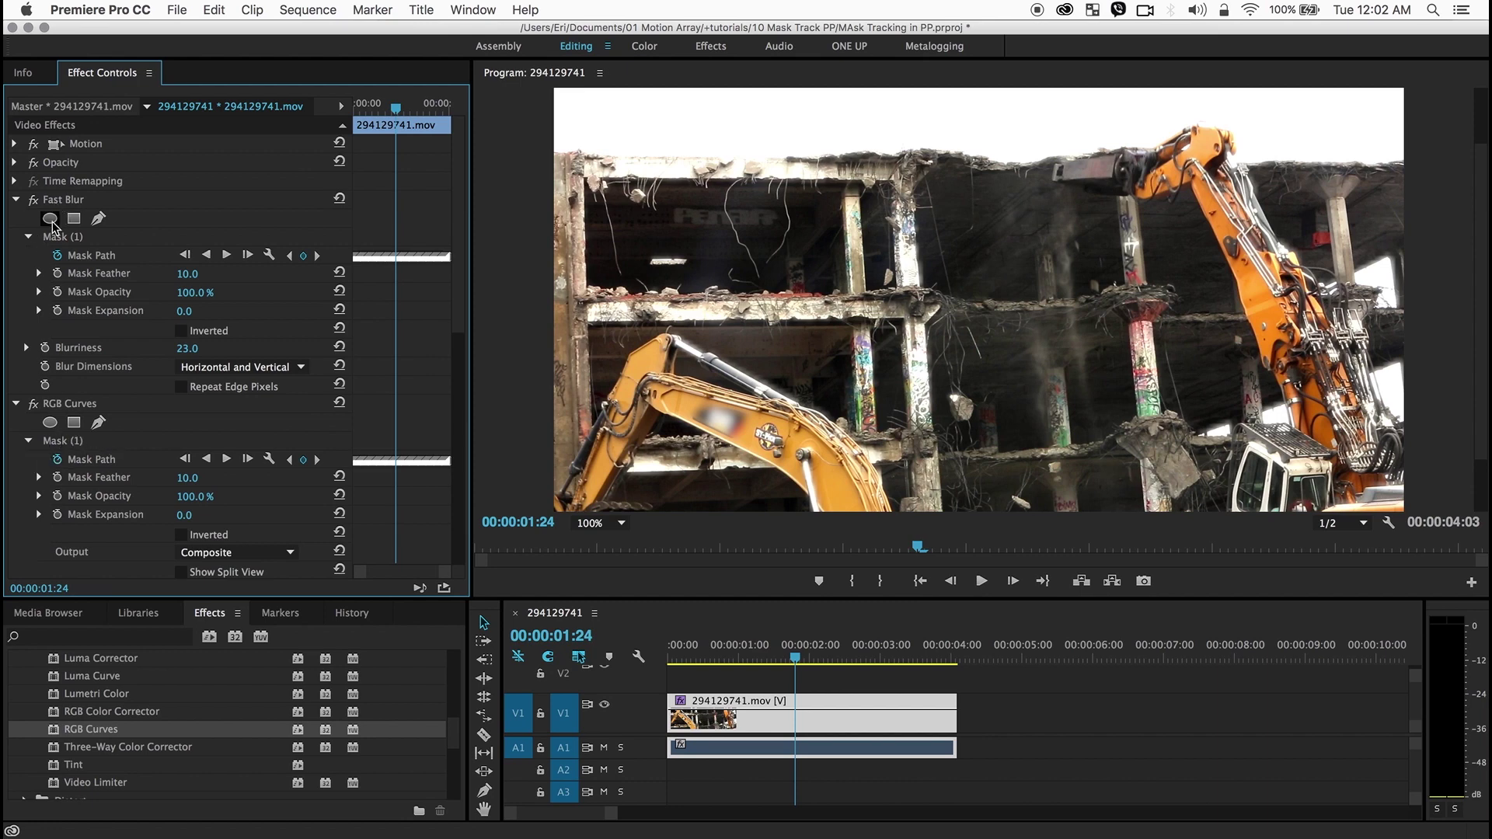
{"action": "left_click", "coordinate": [29, 441]}
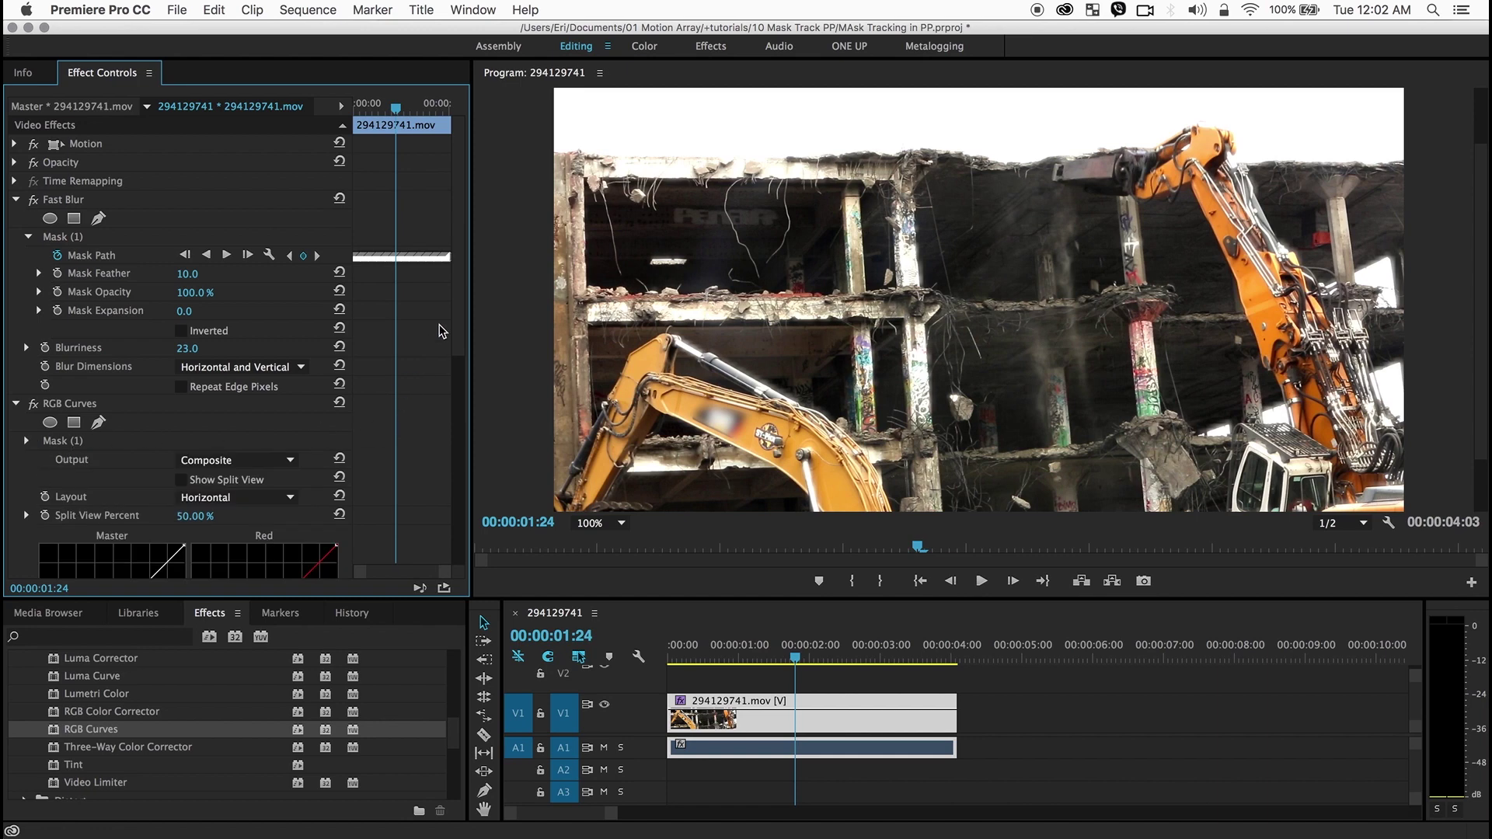
Pull the RGB Curves master curve's top-right point to the bottom to black out the logo
{"action": "scroll", "coordinate": [447, 330], "scroll_direction": "down", "scroll_amount": 5}
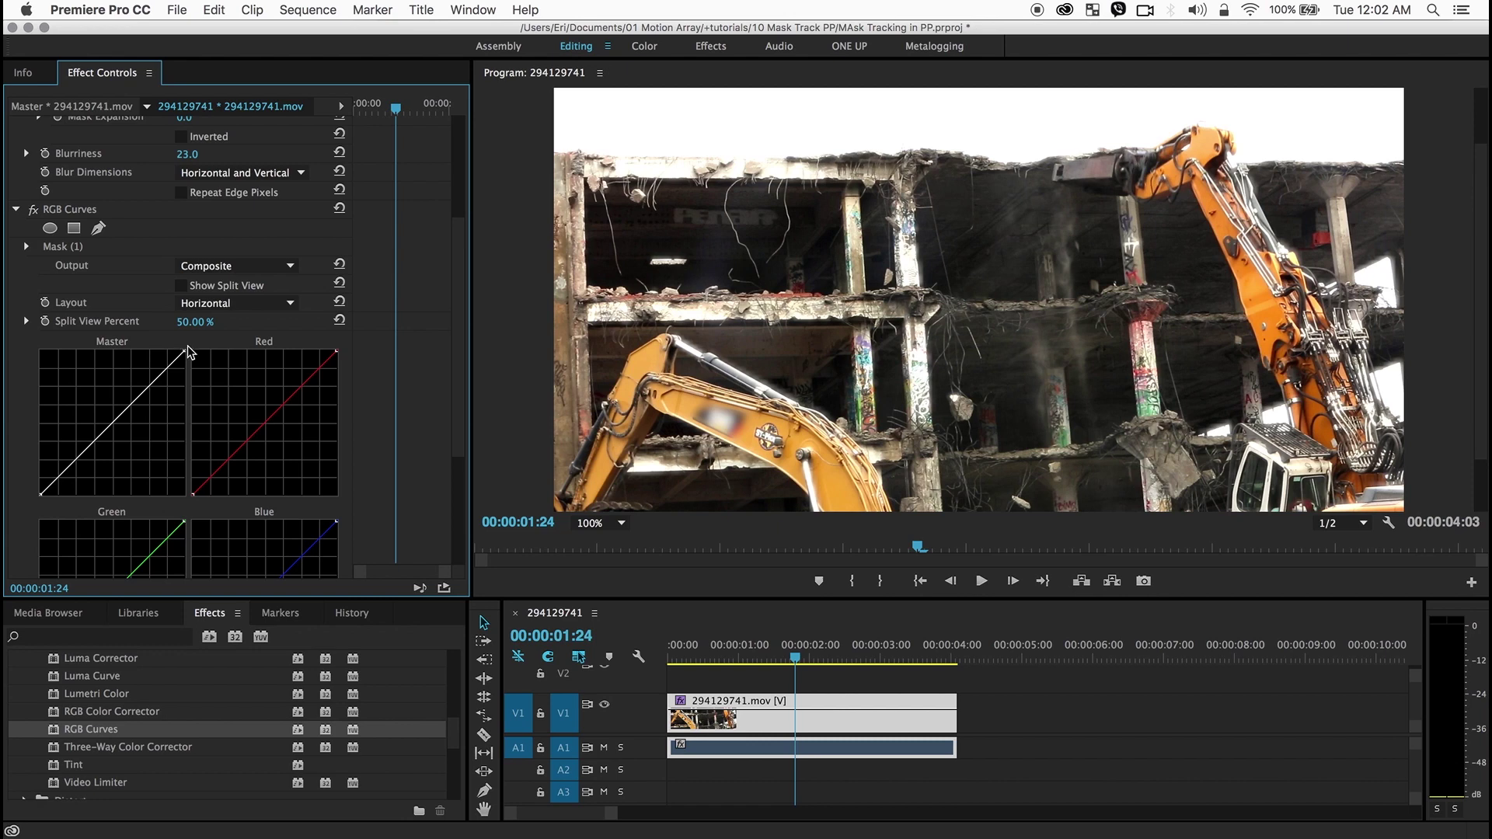
{"action": "left_click_drag", "start_coordinate": [187, 351], "coordinate": [211, 518]}
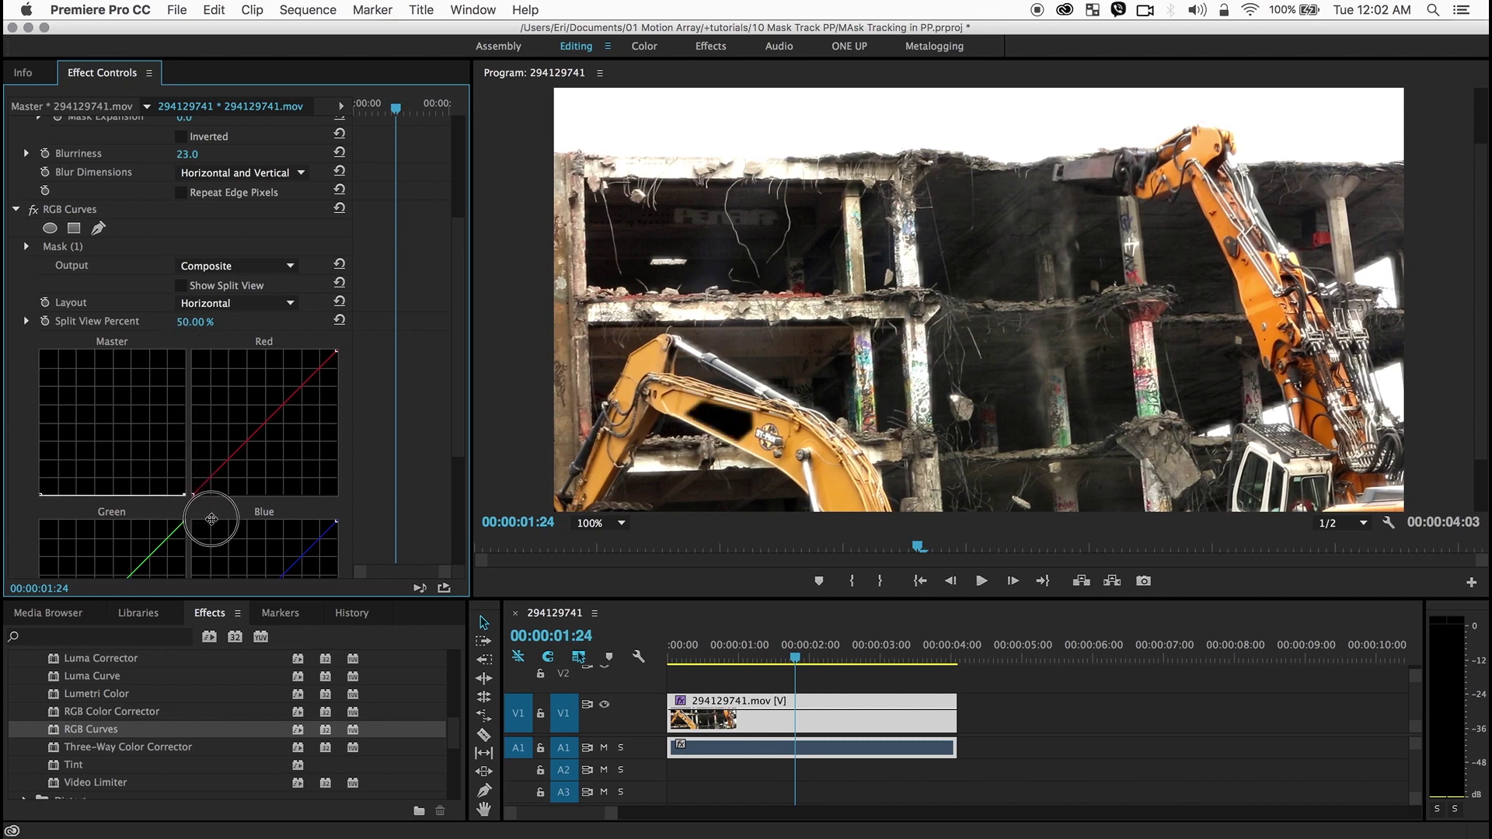
{"action": "left_click", "coordinate": [27, 246]}
{"action": "left_click", "coordinate": [15, 209]}
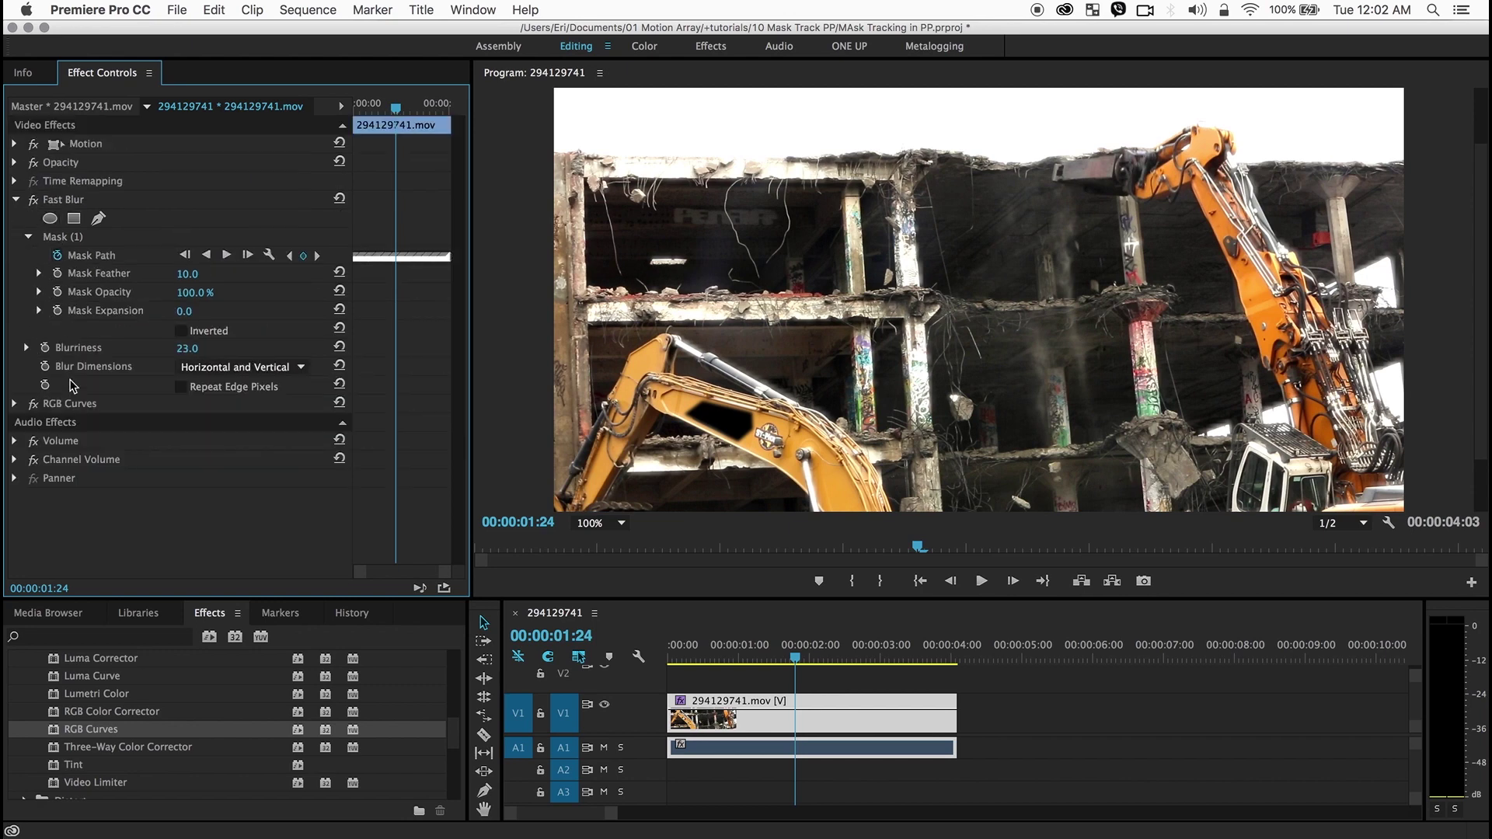
{"action": "left_click", "coordinate": [72, 410]}
Add Tint to the clip and paste the RGB Curves tracked Mask (1) onto it
{"action": "left_click_drag", "start_coordinate": [79, 766], "coordinate": [727, 715]}
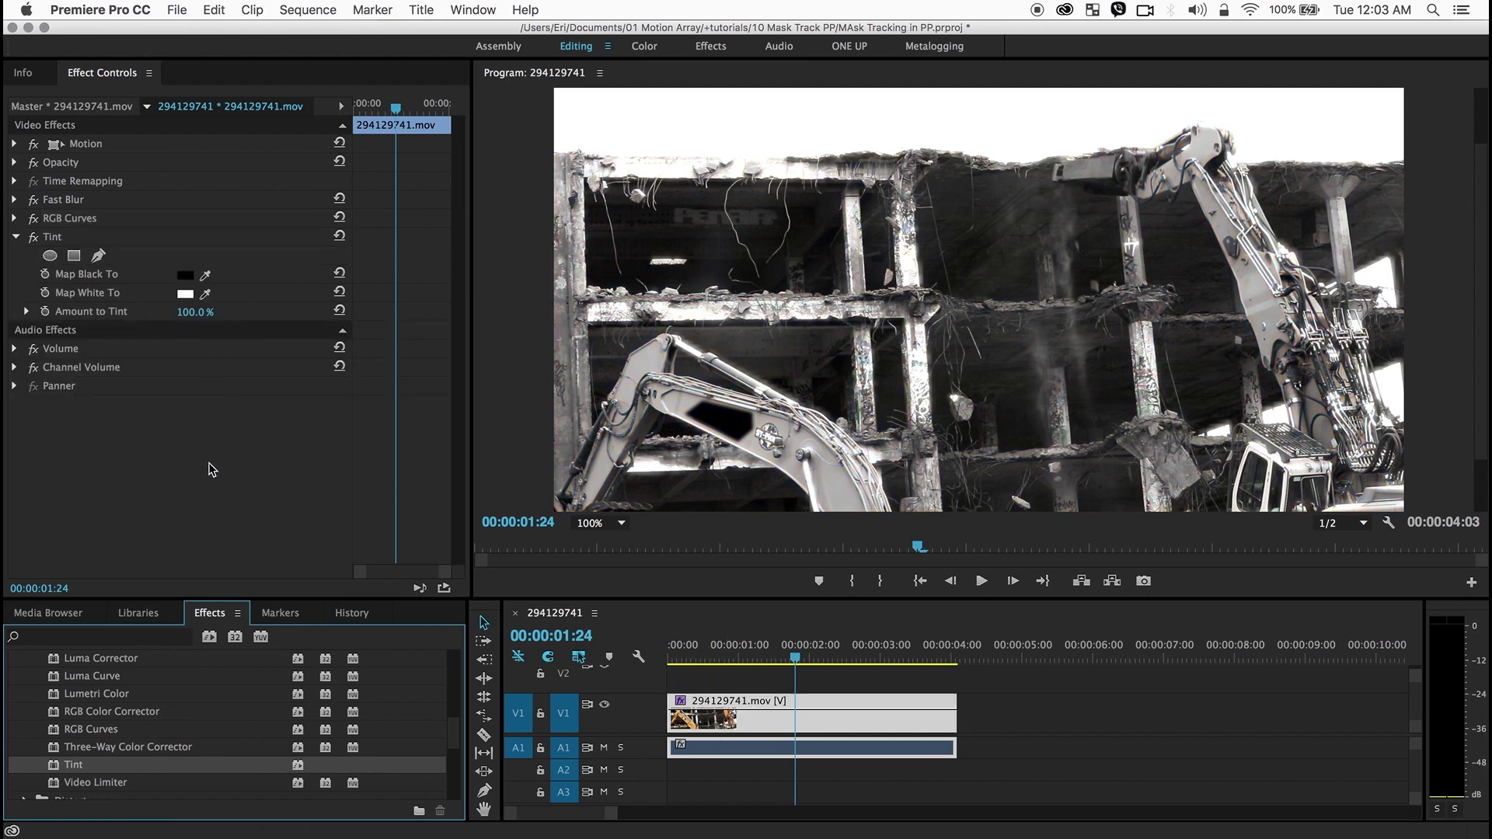
{"action": "left_click", "coordinate": [15, 218]}
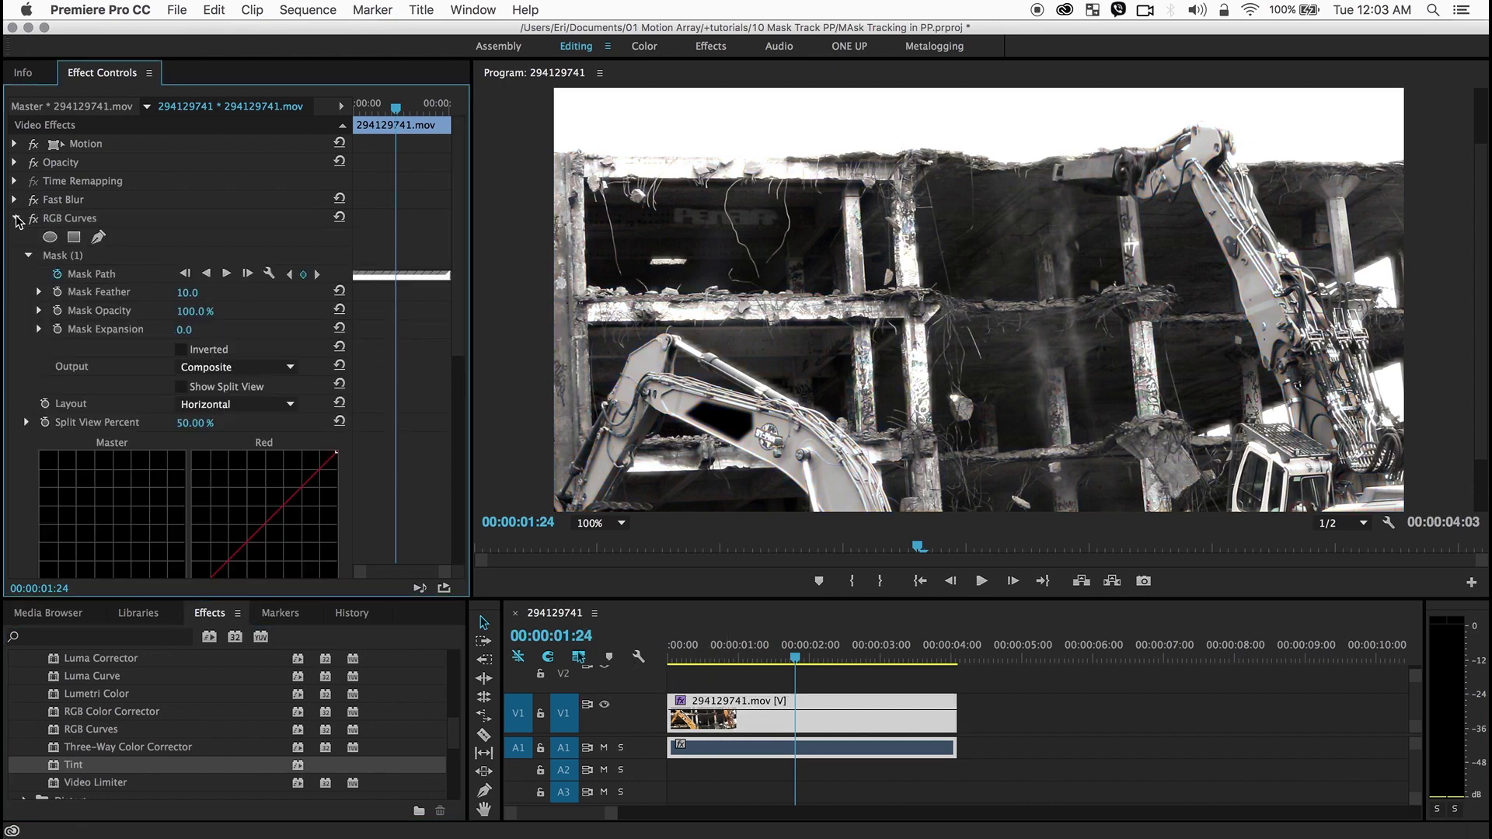
{"action": "left_click", "coordinate": [62, 257]}
{"action": "right_click", "coordinate": [78, 263]}
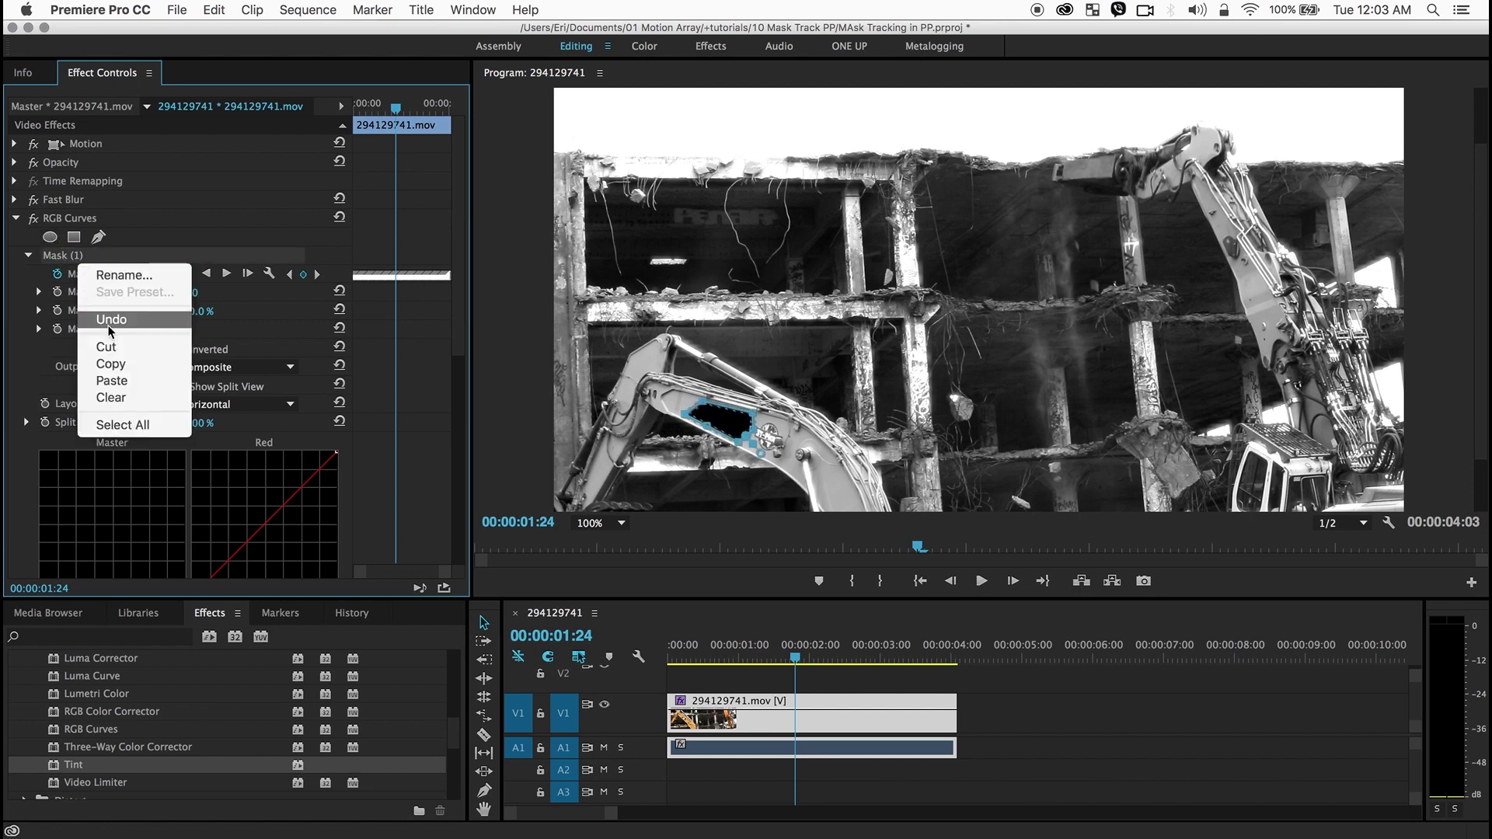
{"action": "left_click", "coordinate": [116, 365]}
{"action": "left_click", "coordinate": [17, 219]}
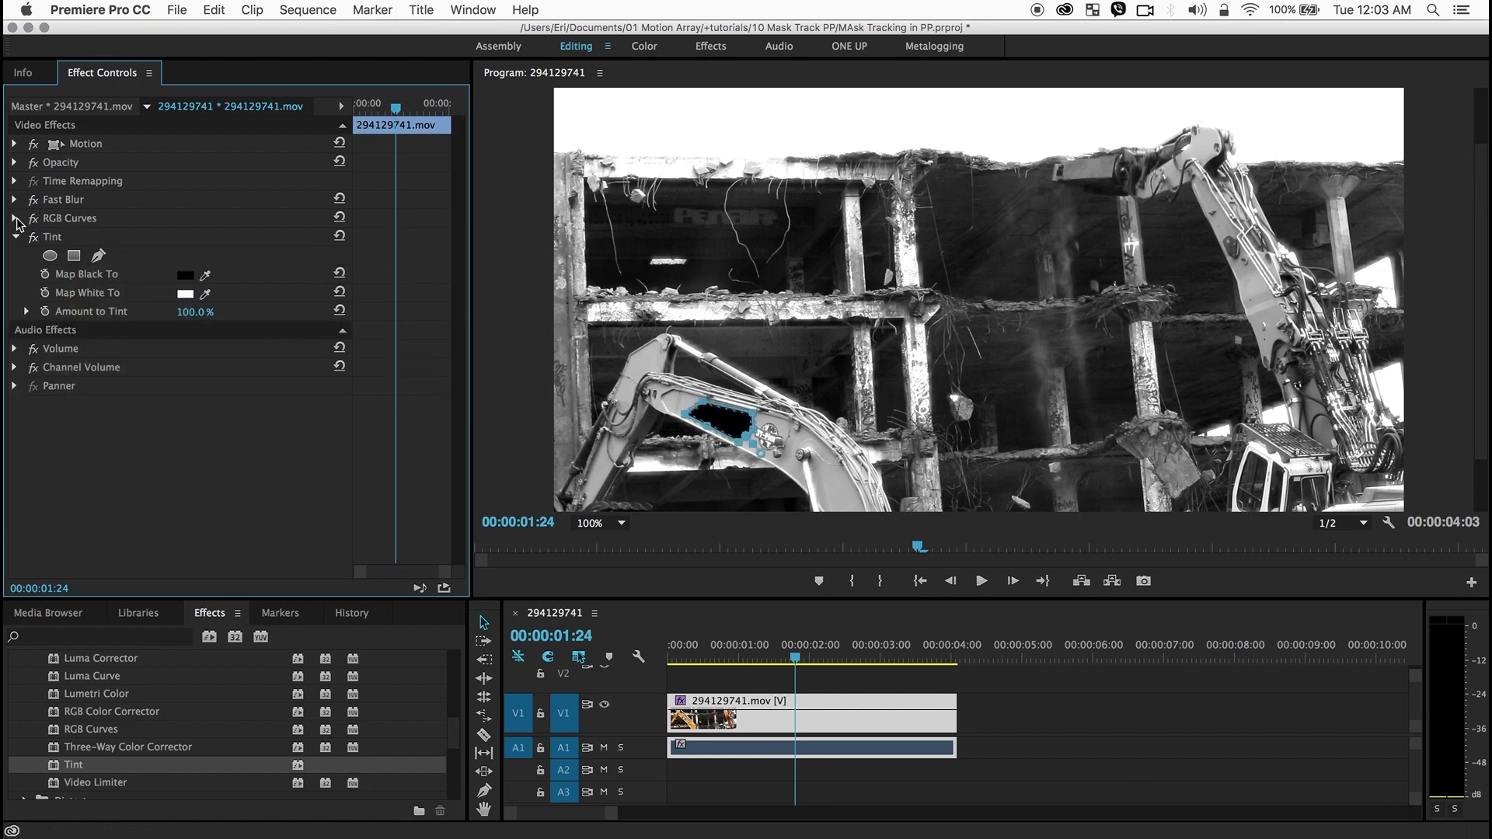
{"action": "left_click", "coordinate": [55, 244]}
{"action": "right_click", "coordinate": [61, 244]}
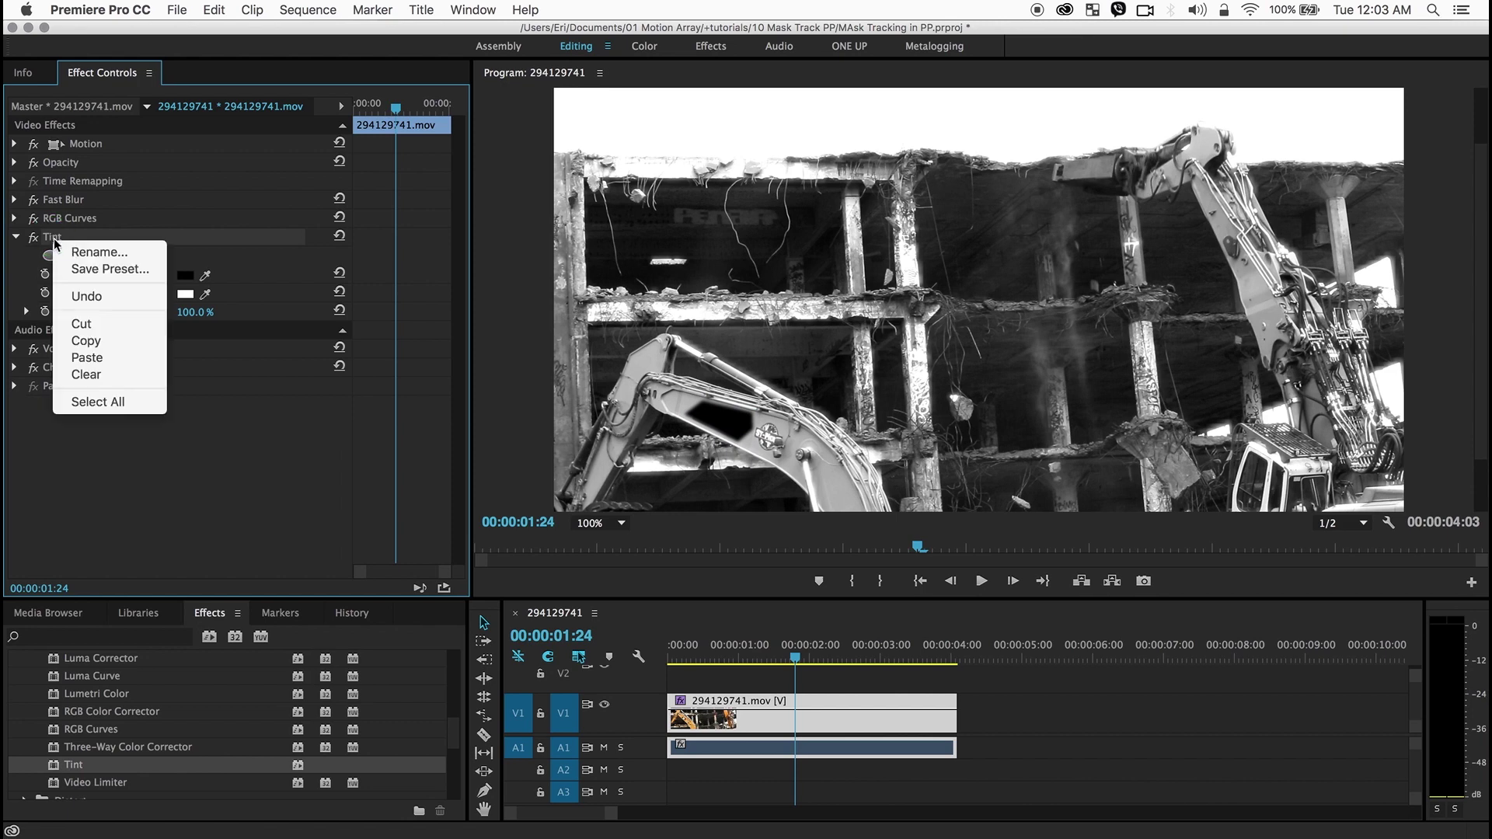
{"action": "left_click", "coordinate": [78, 358]}
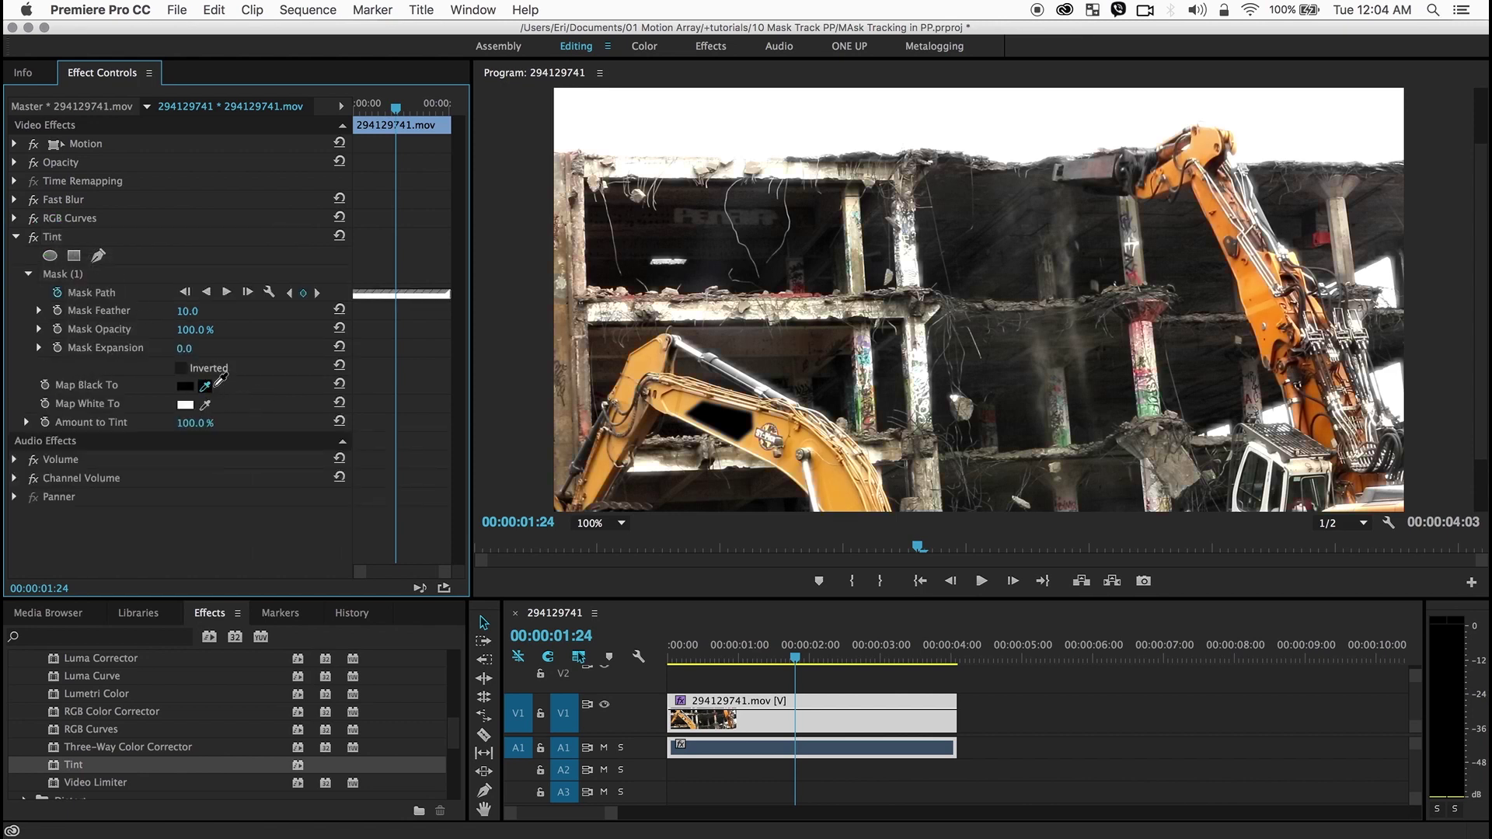
Sample the orange excavator arm for both Tint's Map Black To and Map White To colours
{"action": "left_click_drag", "start_coordinate": [220, 381], "coordinate": [645, 362]}
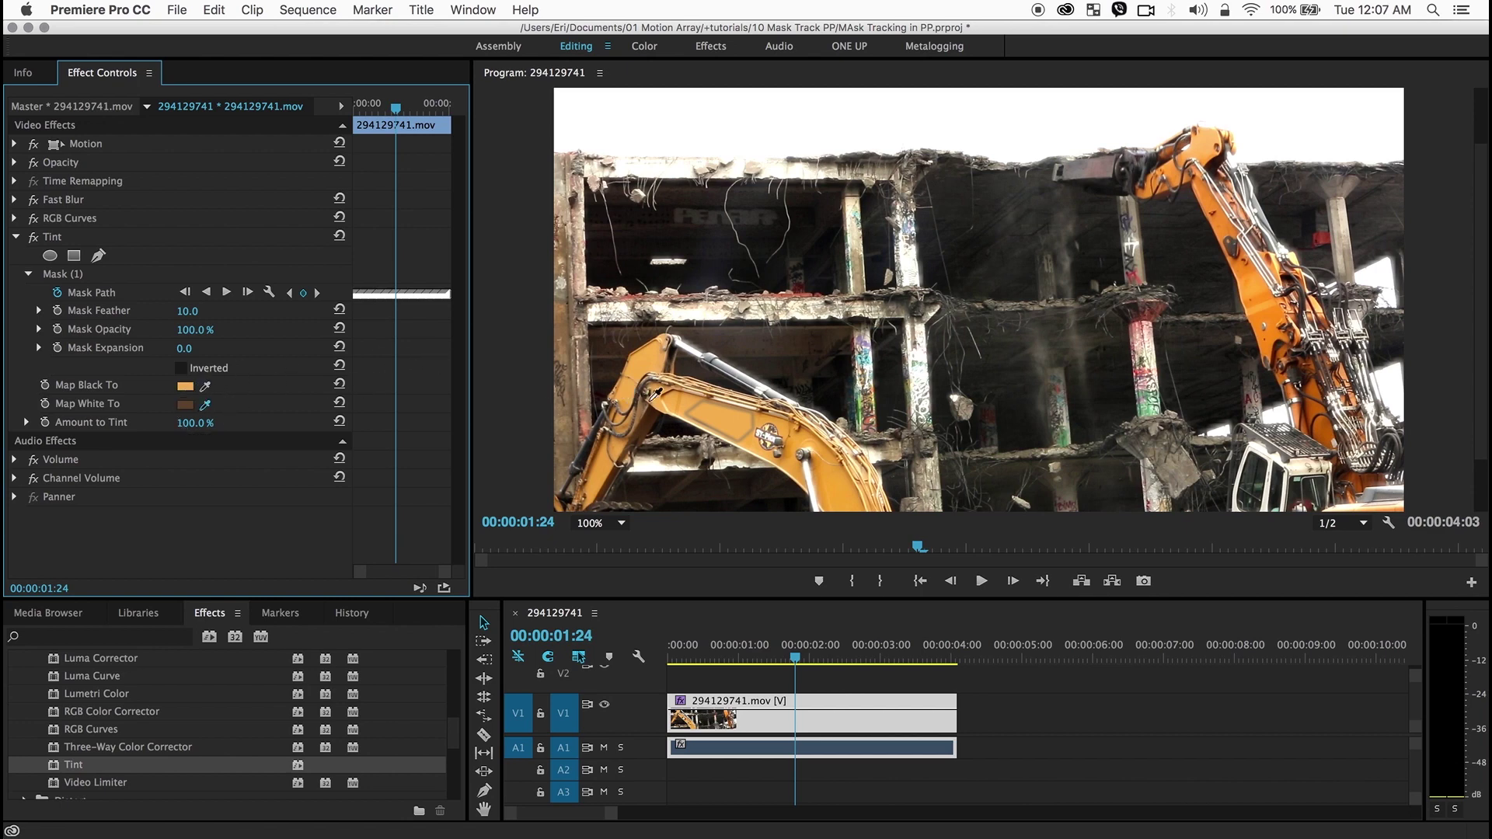
{"action": "left_click_drag", "start_coordinate": [205, 404], "coordinate": [611, 380]}
Set the RGB Curves Mask Feather to 334 and play the clip from the start to review
{"action": "left_click", "coordinate": [14, 219]}
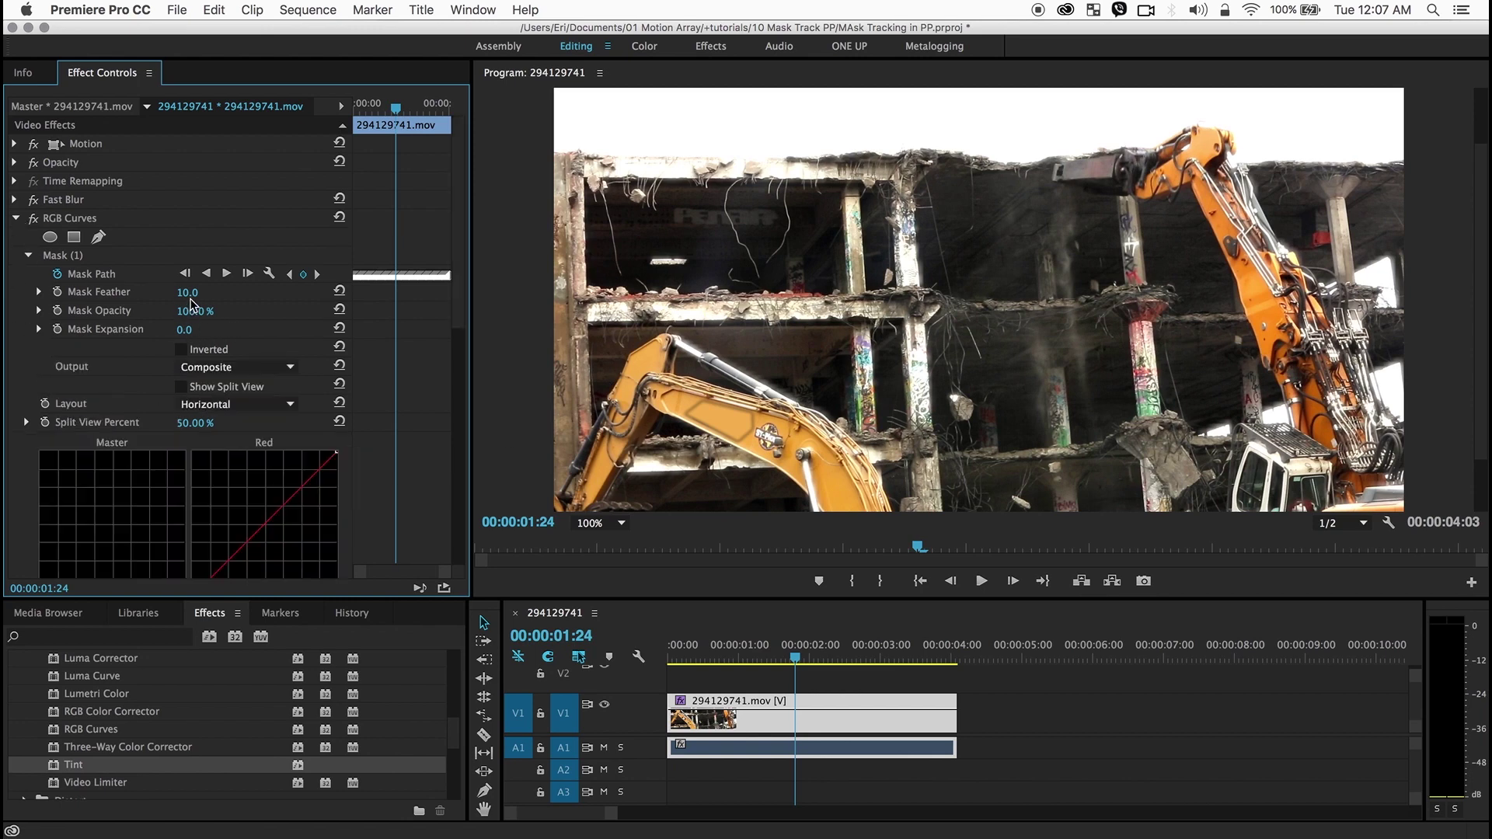
{"action": "left_click_drag", "start_coordinate": [188, 299], "coordinate": [380, 300]}
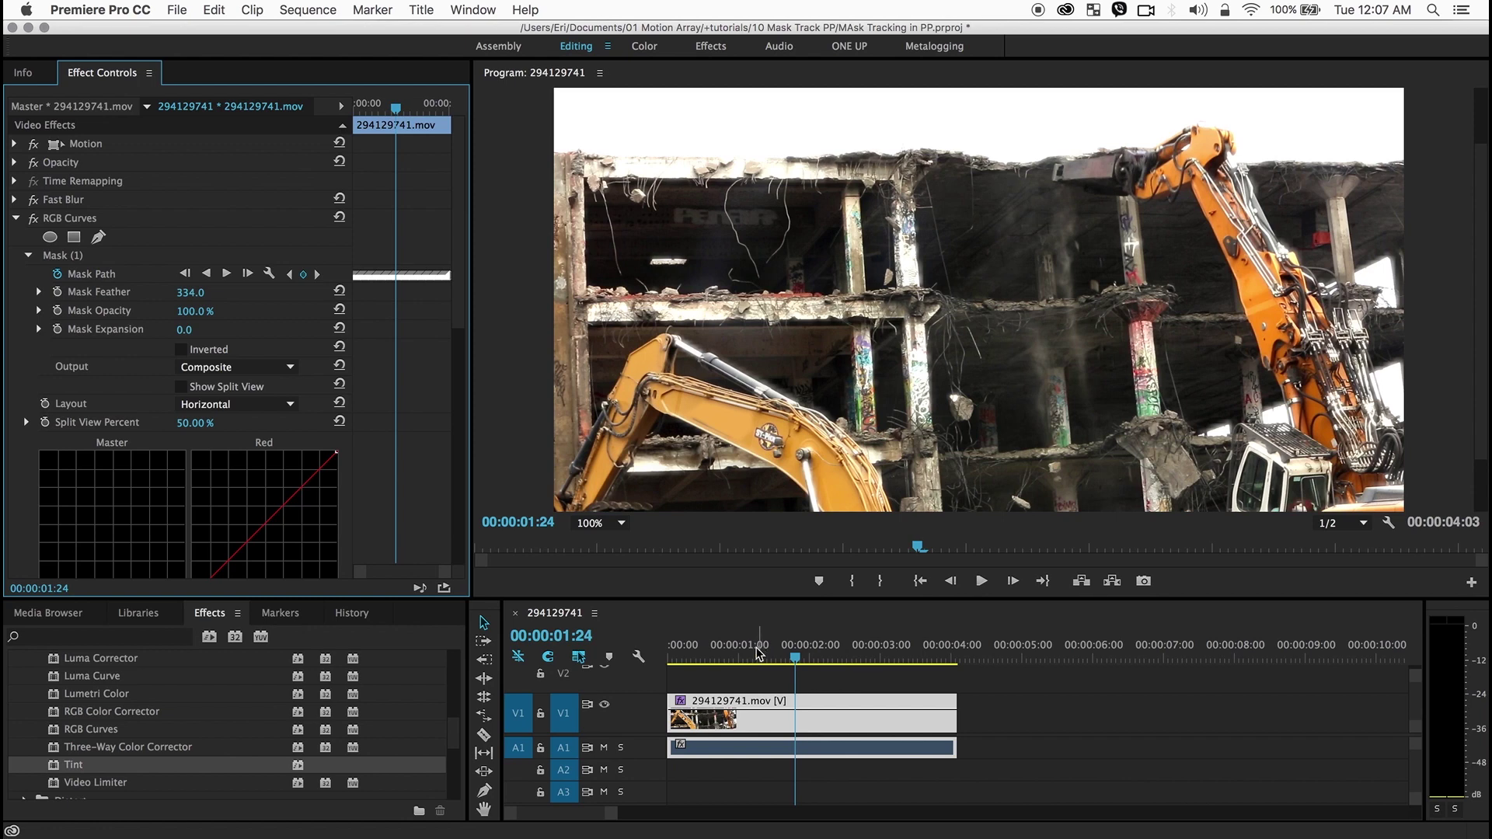
{"action": "left_click_drag", "start_coordinate": [757, 653], "coordinate": [617, 650]}
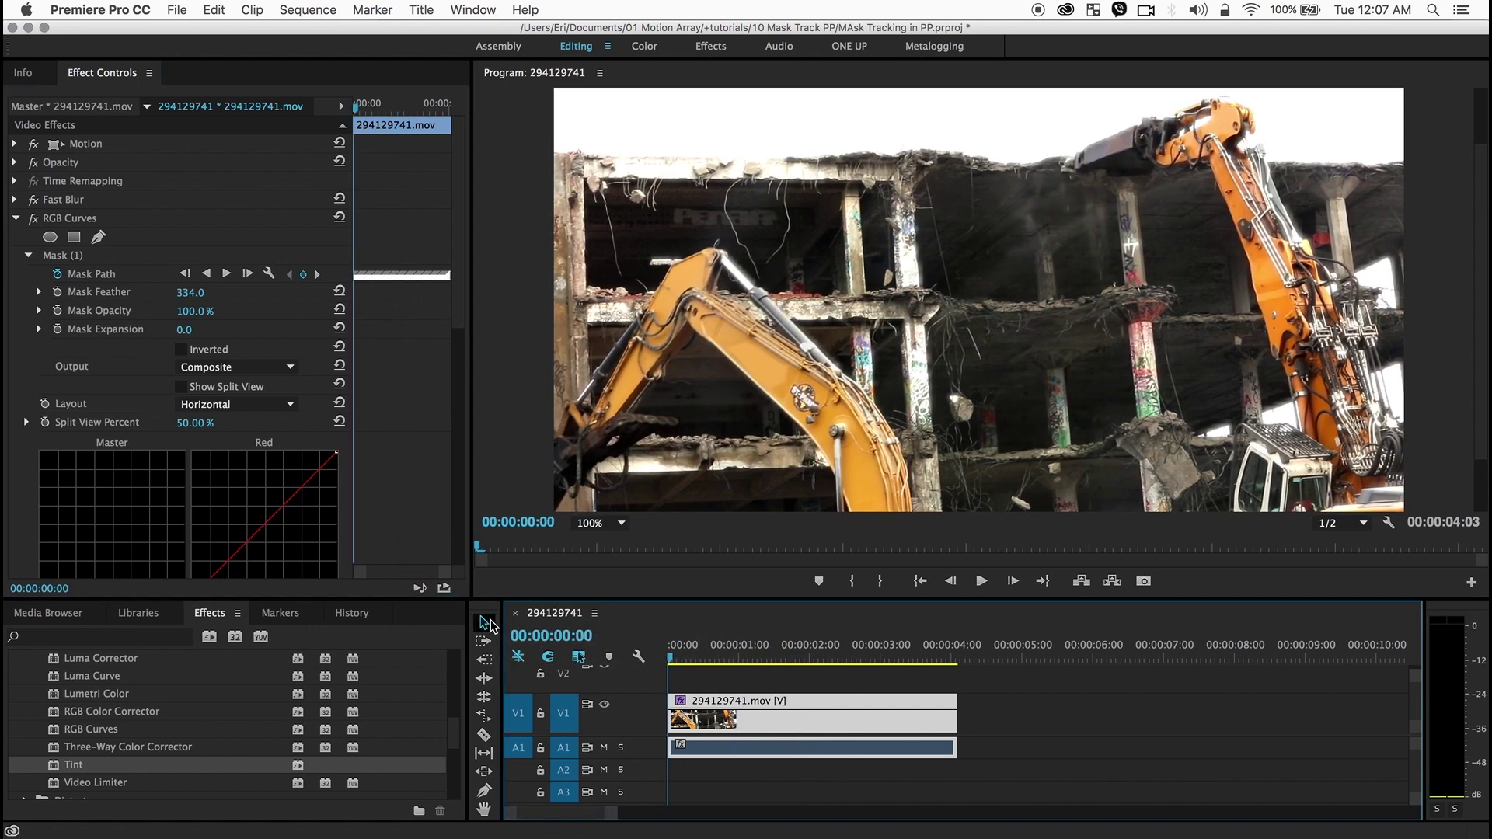
{"action": "key", "text": "space"}
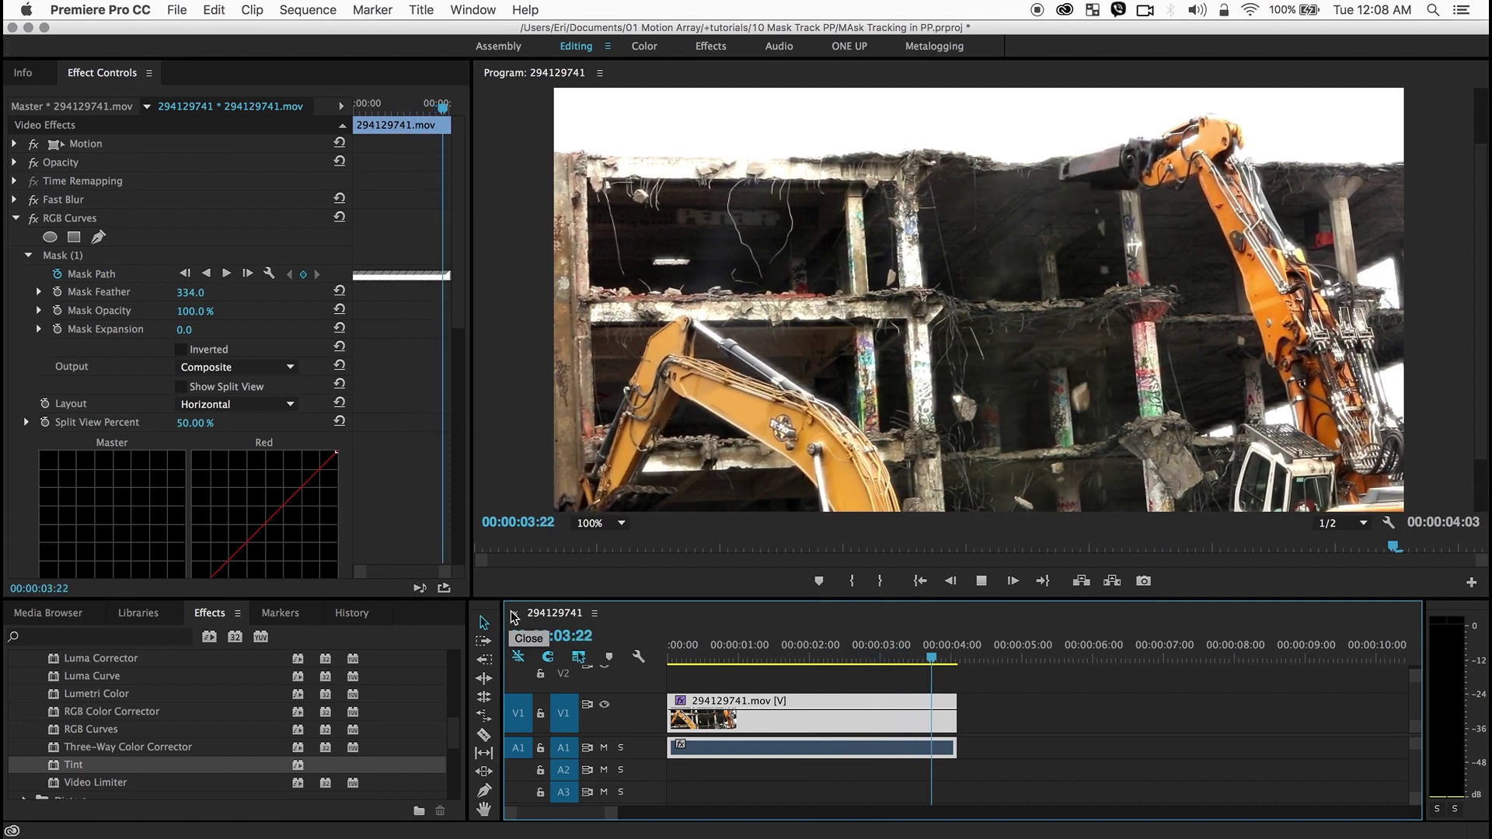
{"action": "key", "text": "space"}
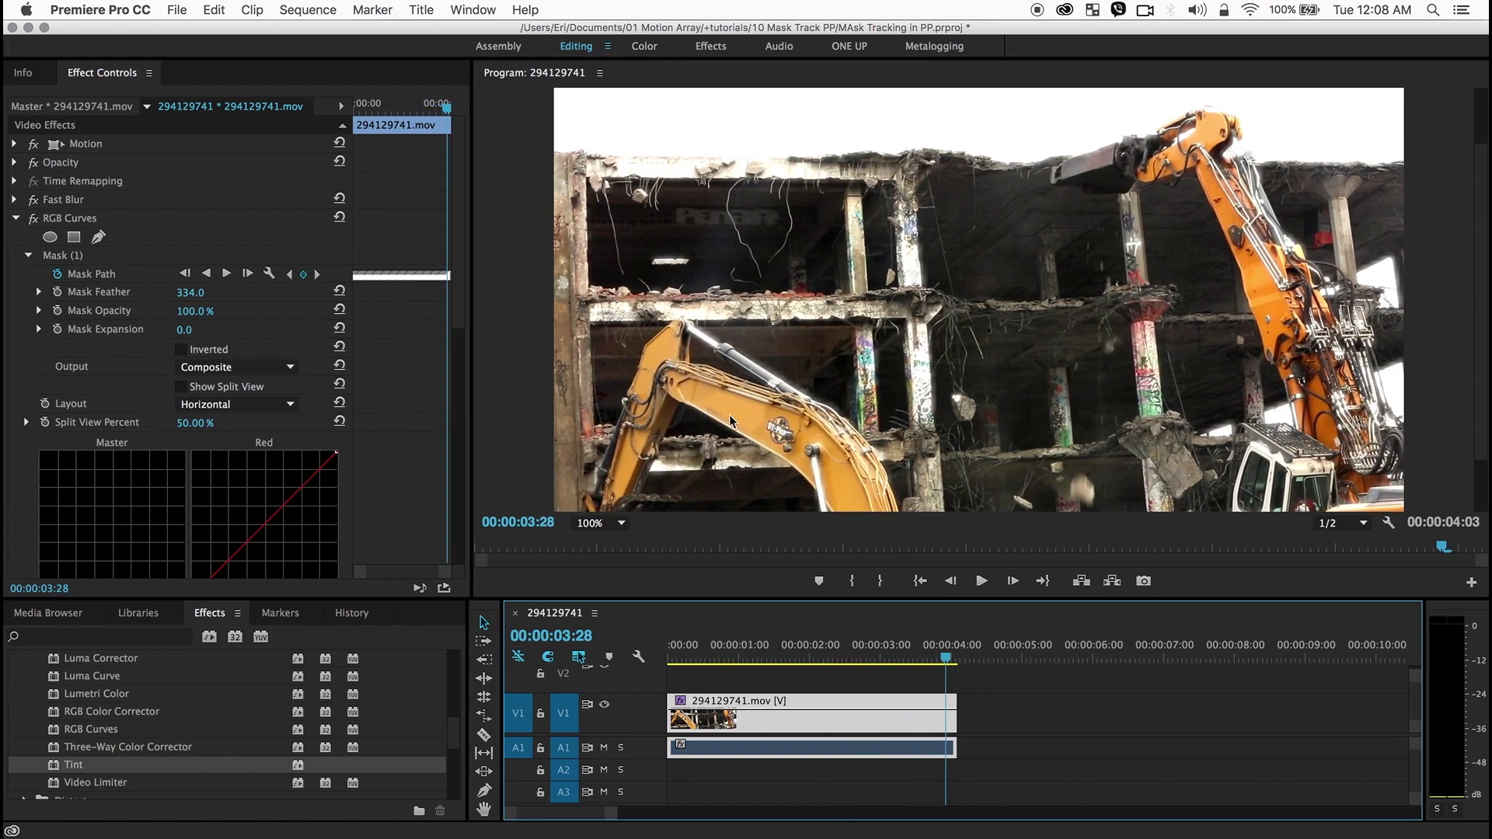
Try Fast Blur mask expansion values of 2, then 10
{"action": "left_click", "coordinate": [15, 200]}
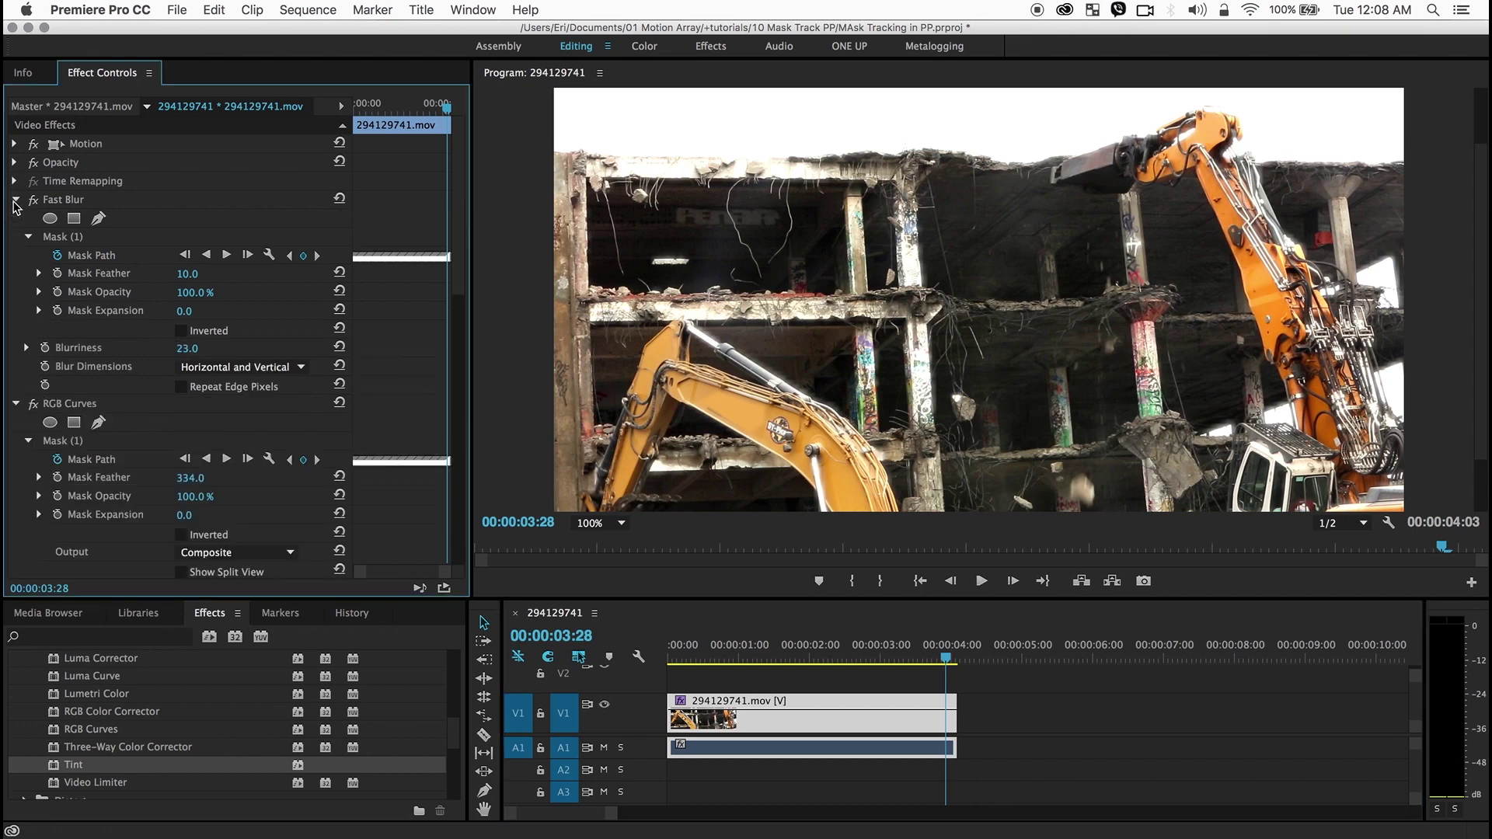
{"action": "left_click", "coordinate": [185, 312]}
{"action": "type", "text": "2"}
{"action": "key", "text": "Return"}
{"action": "left_click", "coordinate": [185, 312]}
{"action": "type", "text": "10"}
{"action": "key", "text": "Return"}
Collapse Fast Blur and RGB Curves, and change the Tint mask expansion from 10 to 5
{"action": "left_click", "coordinate": [17, 200]}
{"action": "left_click", "coordinate": [16, 220]}
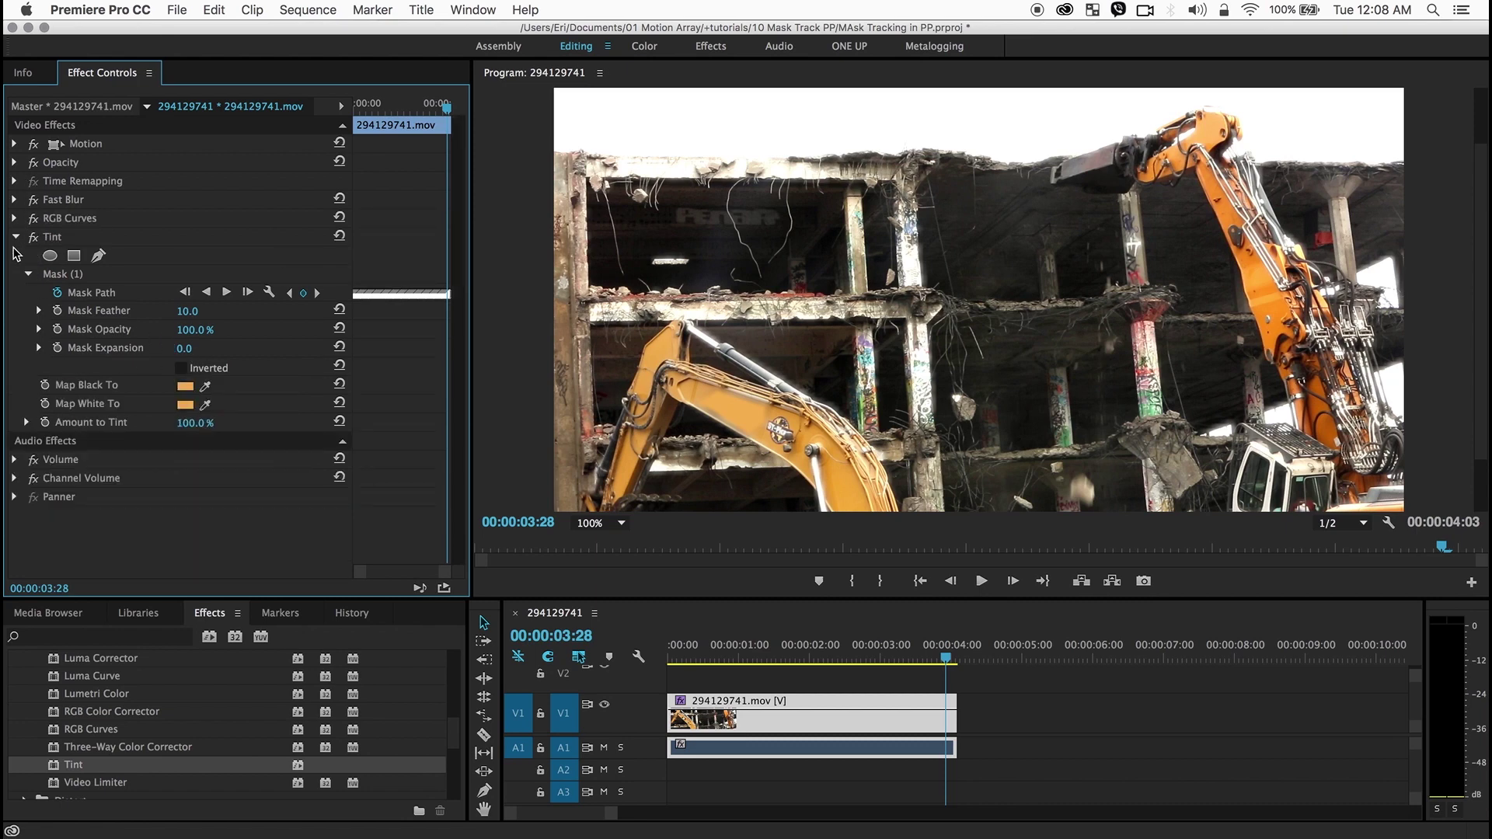
{"action": "left_click", "coordinate": [182, 349]}
{"action": "key", "text": "Return"}
{"action": "left_click", "coordinate": [188, 349]}
{"action": "type", "text": "5"}
{"action": "key", "text": "Return"}
Set Fast Blur's mask expansion to 5, return to the clip start, and fit the monitor view
{"action": "left_click", "coordinate": [14, 200]}
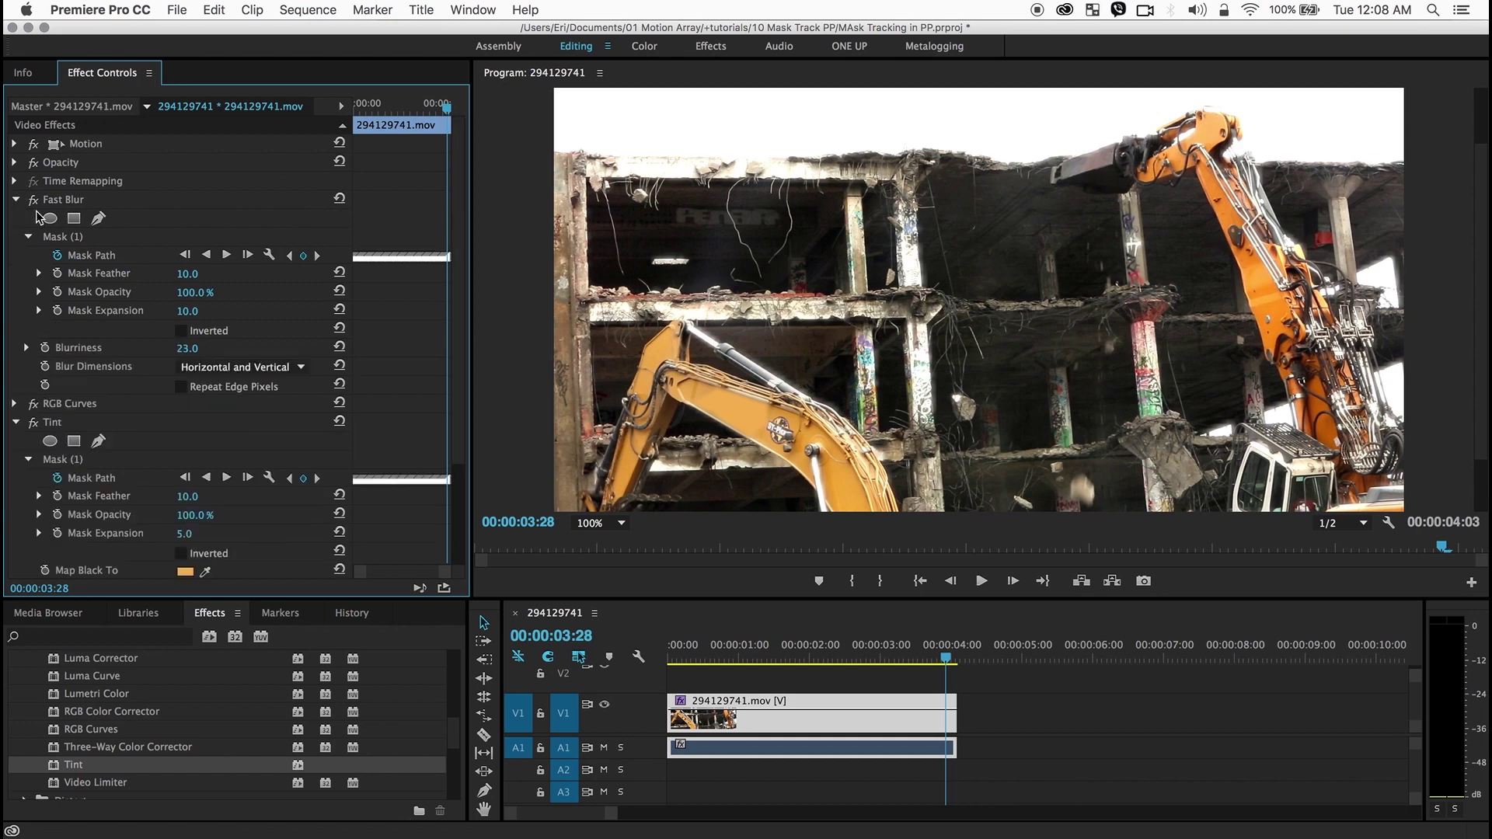
{"action": "left_click", "coordinate": [186, 314]}
{"action": "key", "text": "Return"}
{"action": "key", "text": "Home"}
{"action": "left_click", "coordinate": [600, 523]}
{"action": "left_click", "coordinate": [600, 547]}
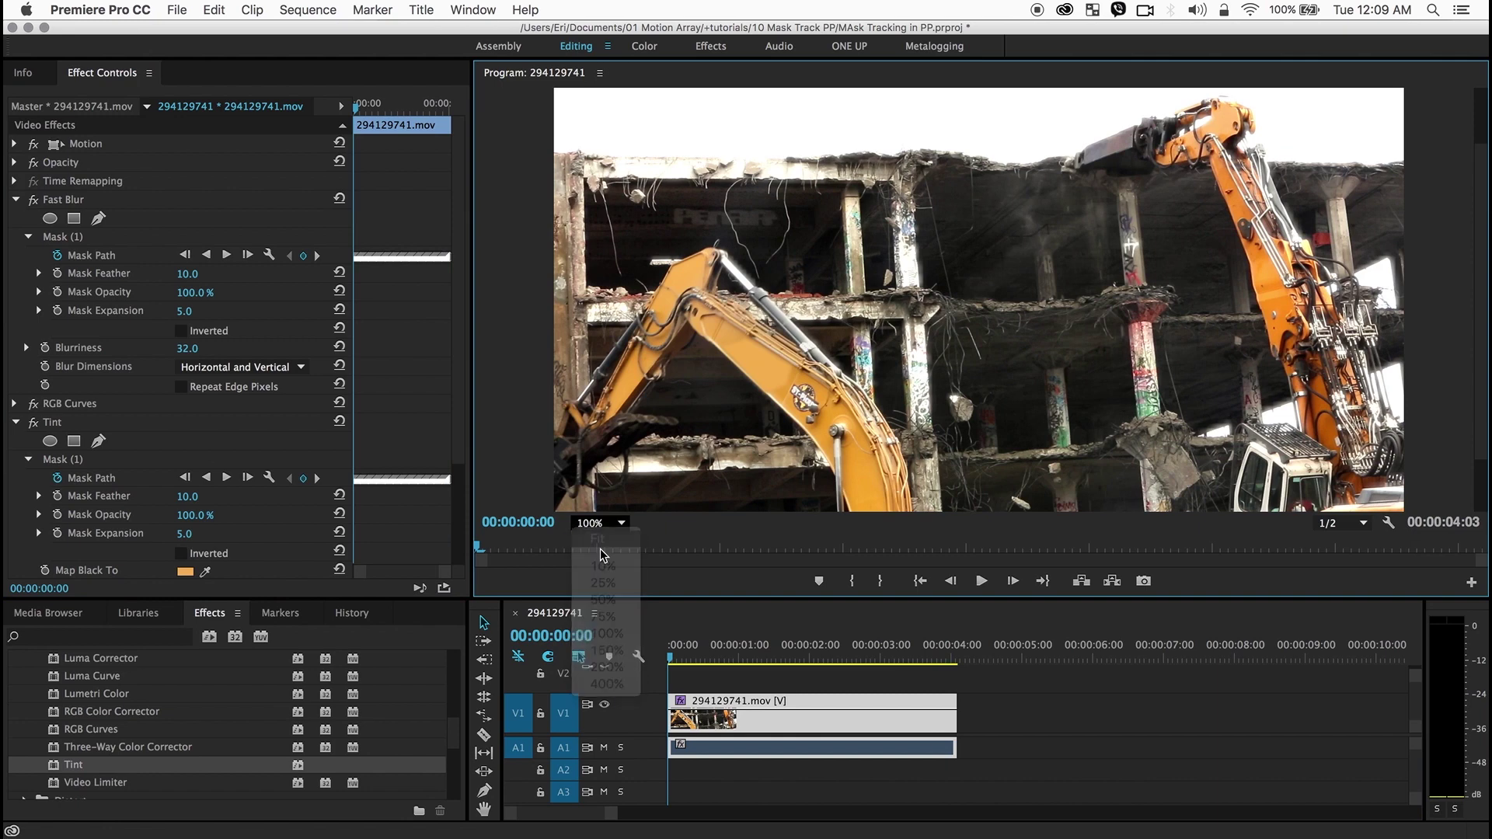
At 00:00:01:23, sample the arm's orange for Tint's Map Black To and Map White To, then return to the start
{"action": "left_click_drag", "start_coordinate": [839, 665], "coordinate": [793, 662]}
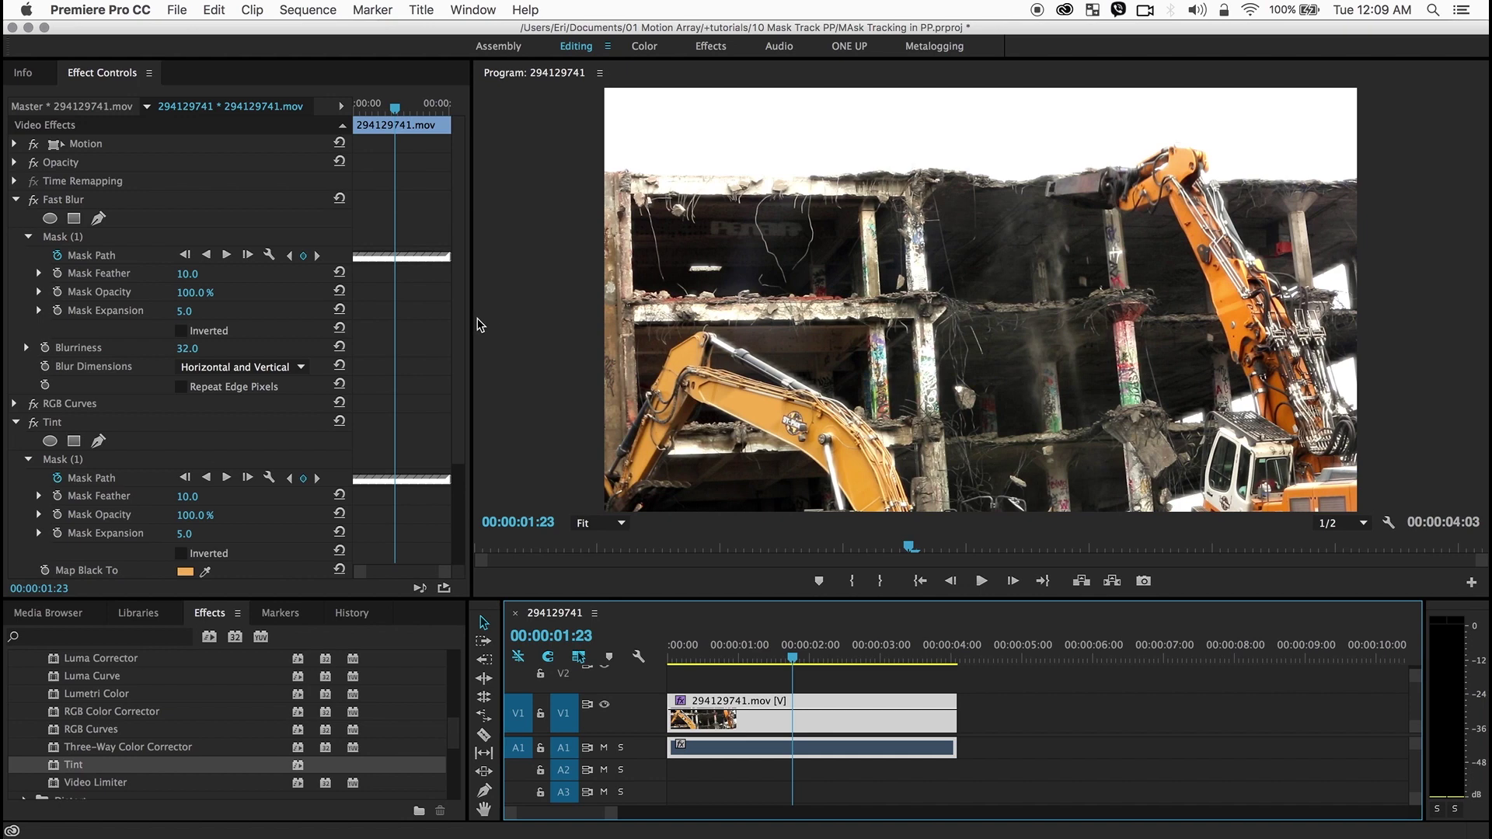
{"action": "left_click_drag", "start_coordinate": [460, 333], "coordinate": [460, 503]}
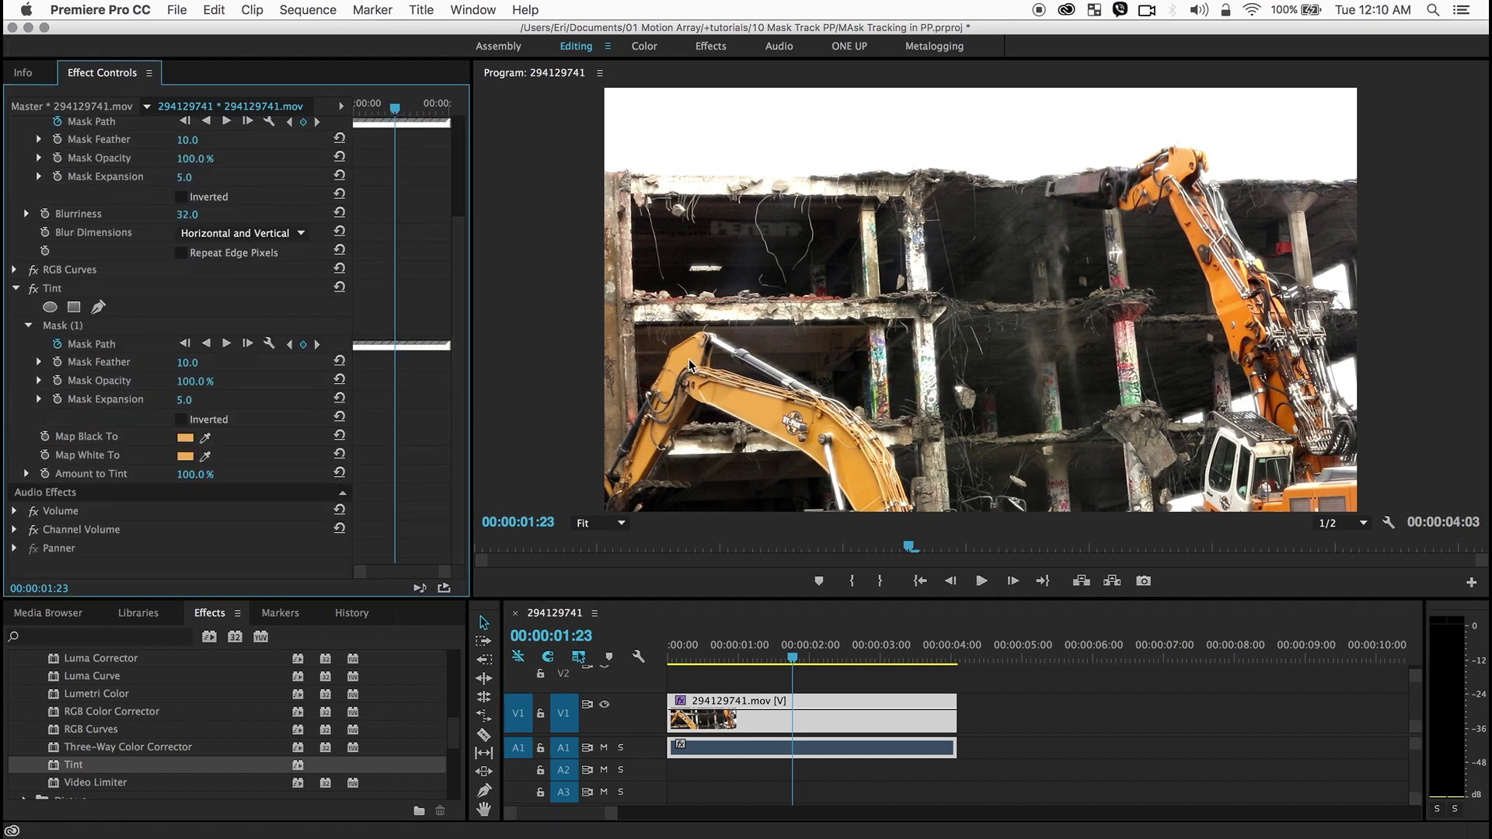
{"action": "left_click", "coordinate": [206, 437]}
{"action": "left_click_drag", "start_coordinate": [210, 436], "coordinate": [791, 413]}
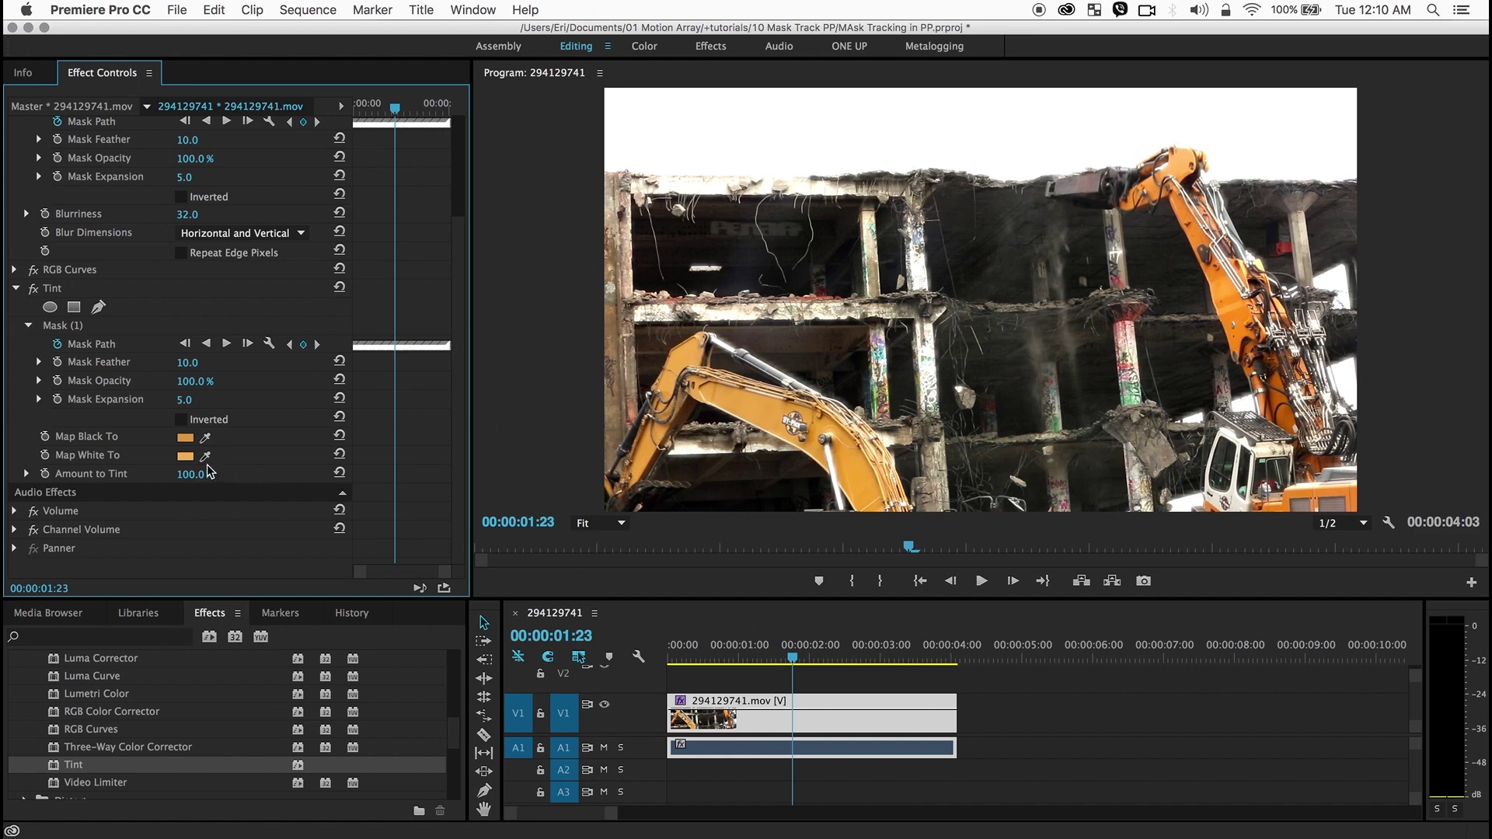
{"action": "left_click_drag", "start_coordinate": [205, 456], "coordinate": [829, 420]}
{"action": "left_click", "coordinate": [596, 654]}
{"action": "key", "text": "Home"}
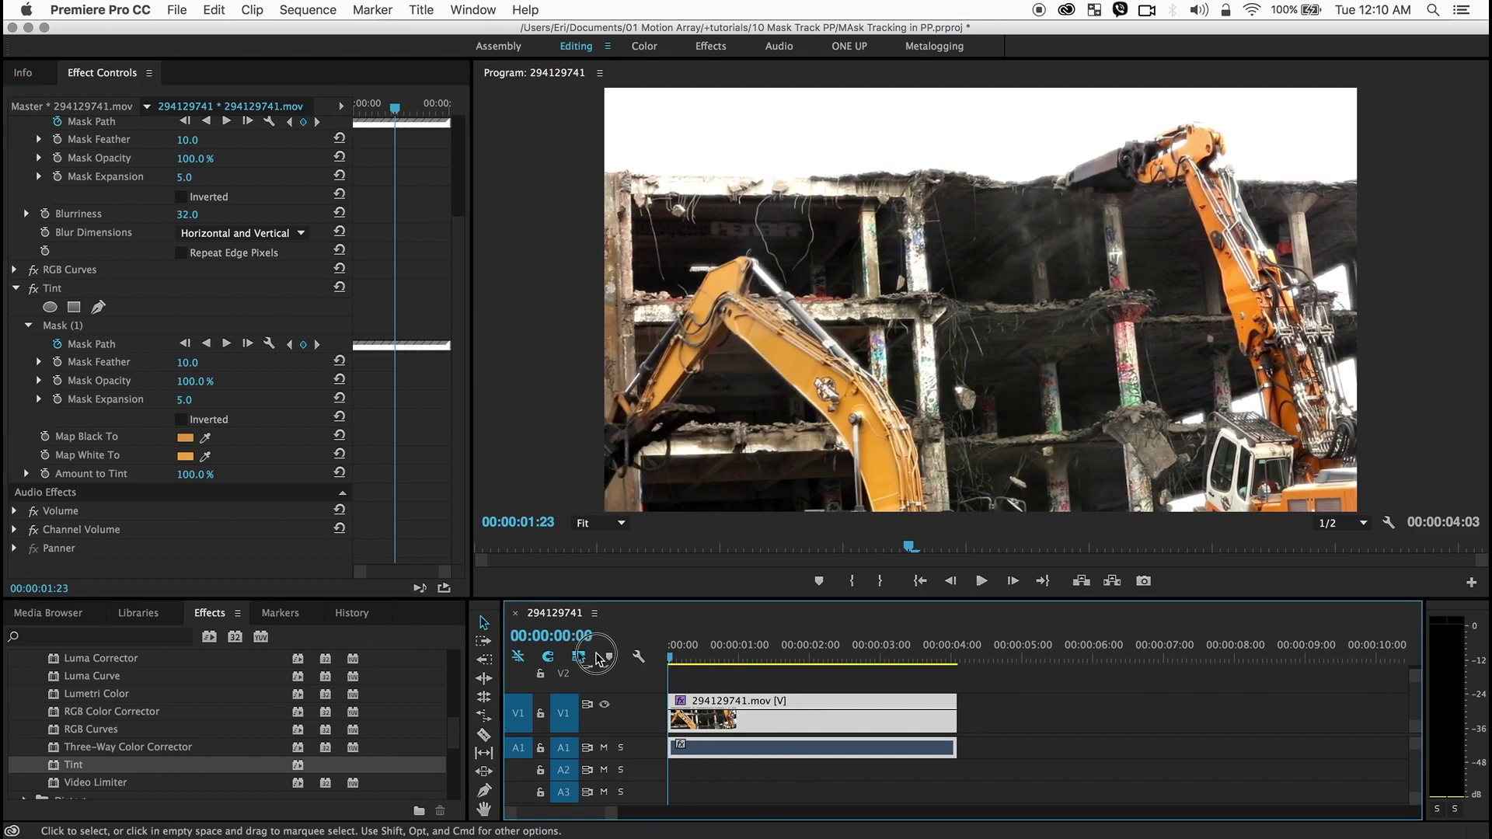
{"action": "key", "text": "space"}
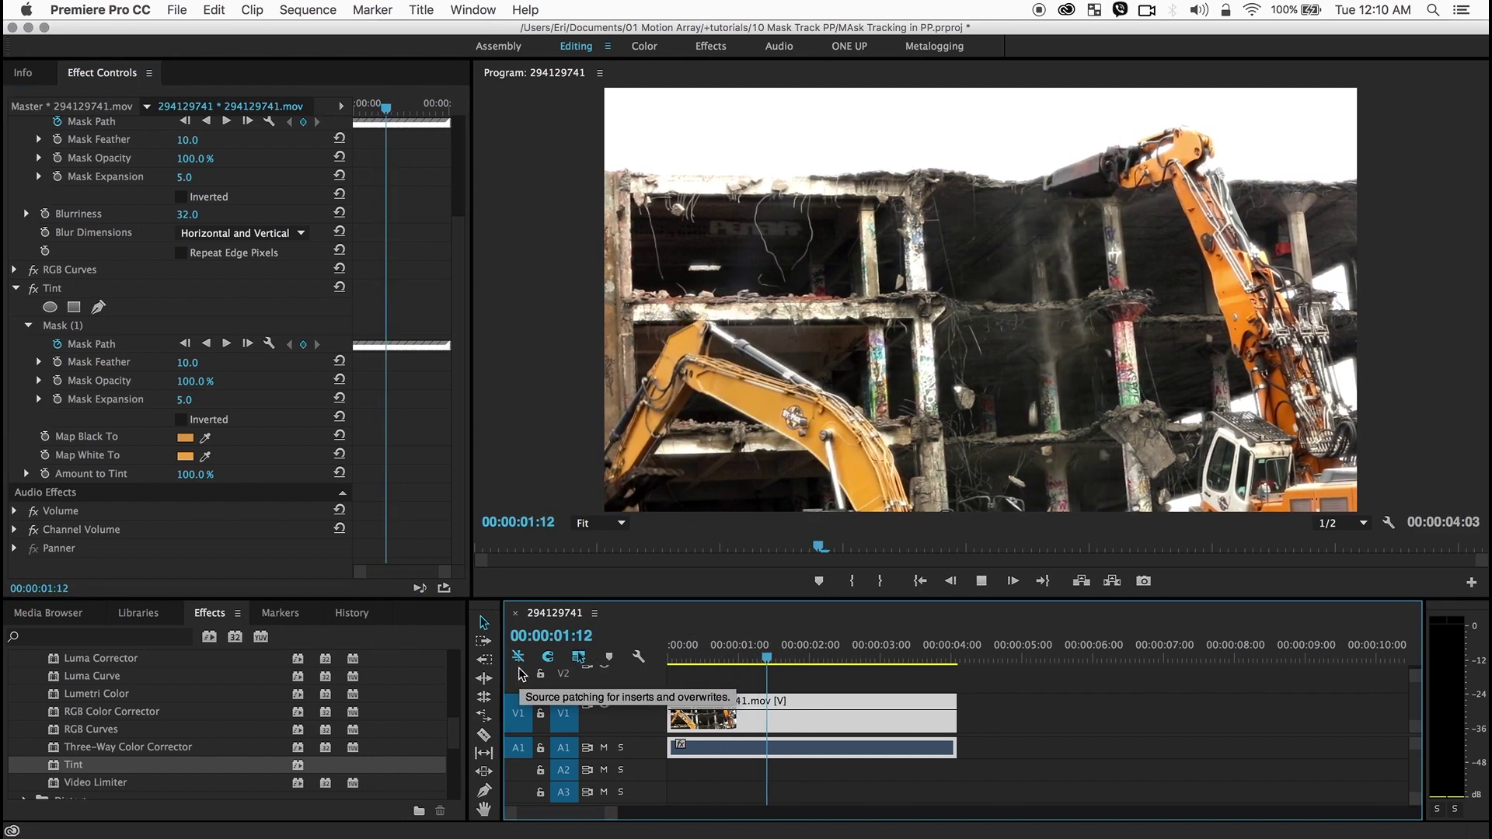